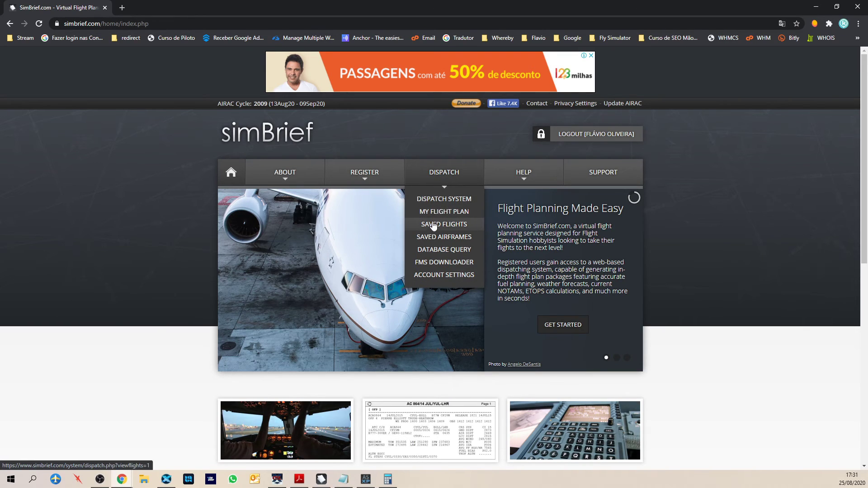
Step: Open the fleet page of the dispatch system and start a new airframe
left_click(449, 204)
scroll(214, 251, "down", 2)
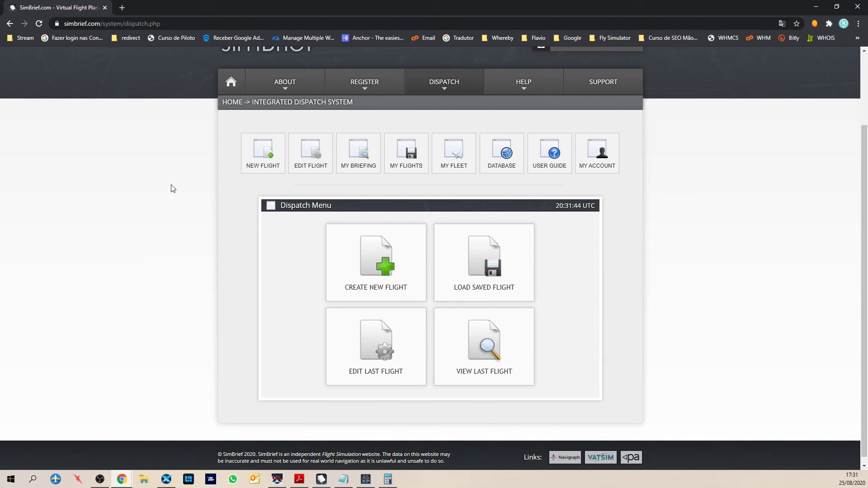
left_click(460, 161)
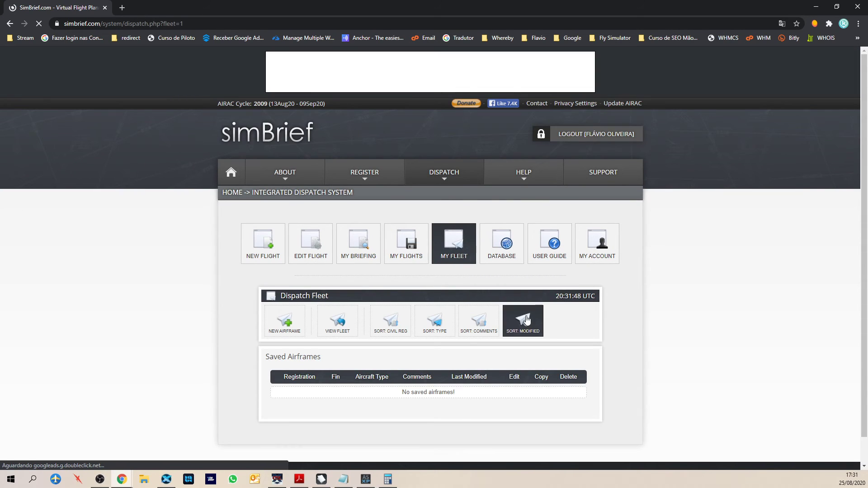
scroll(154, 294, "down", 1)
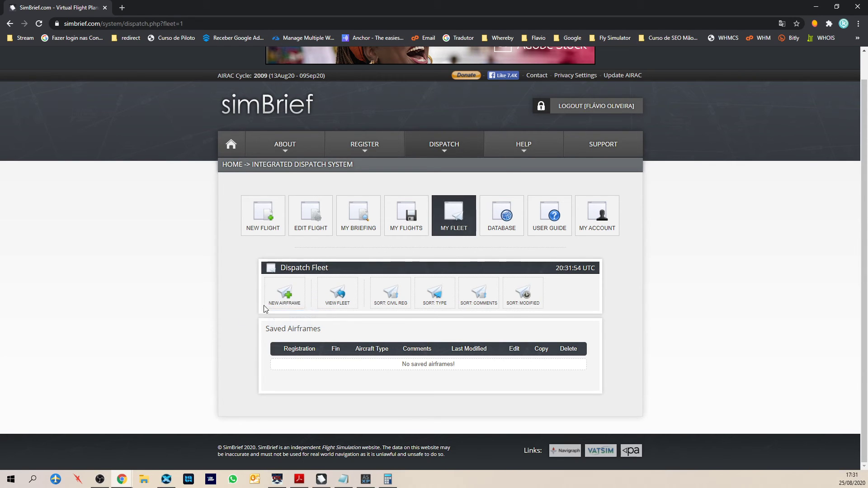
left_click(289, 302)
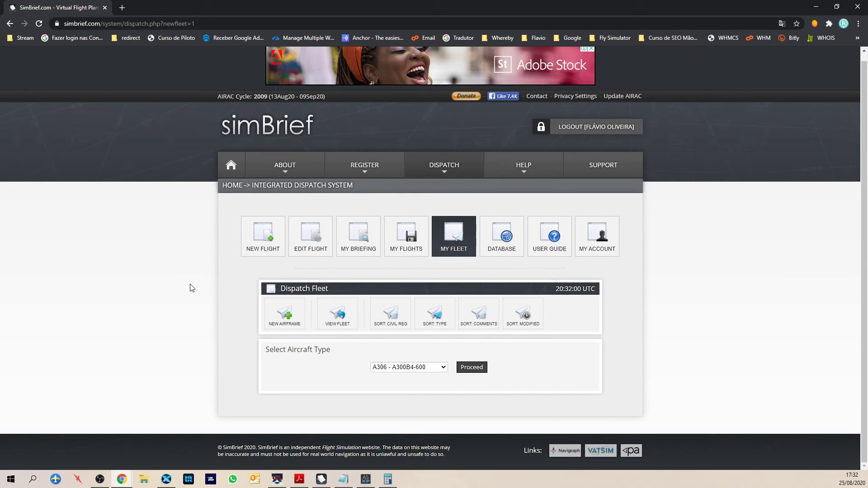
Step: Choose B738 - B737-800 as the new airframe's aircraft type and proceed to its options
left_click(418, 370)
left_click(417, 371)
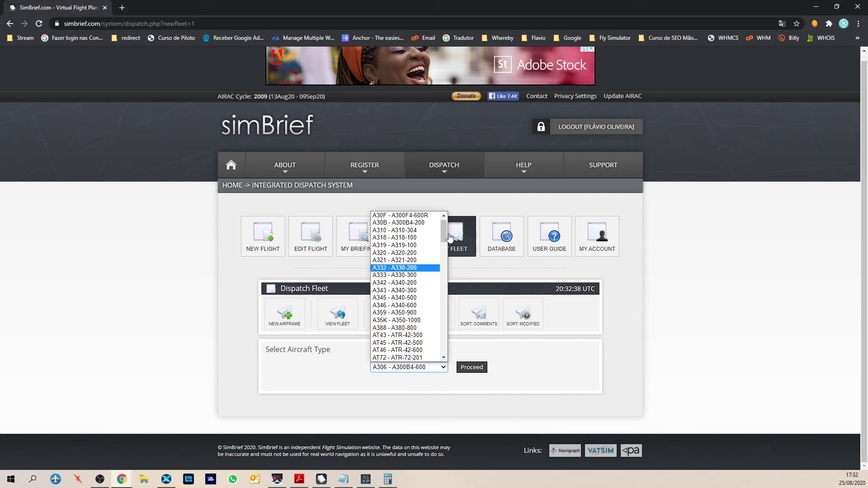
left_click_drag(443, 232, 445, 258)
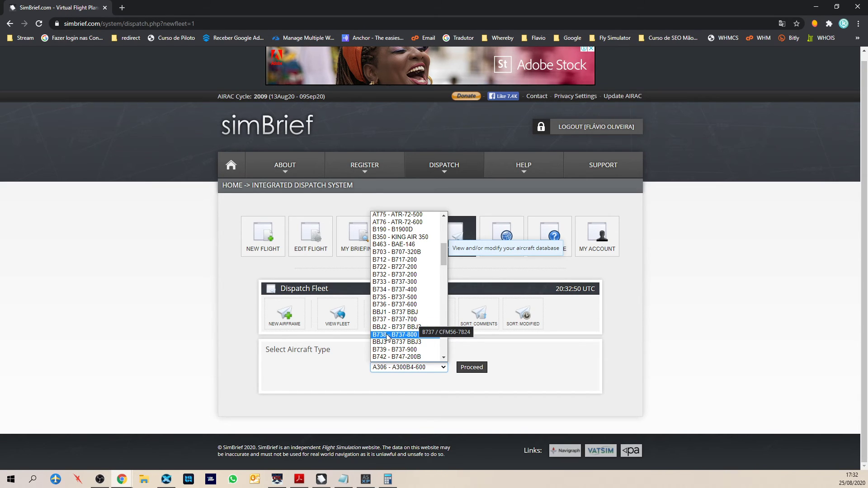
left_click(412, 335)
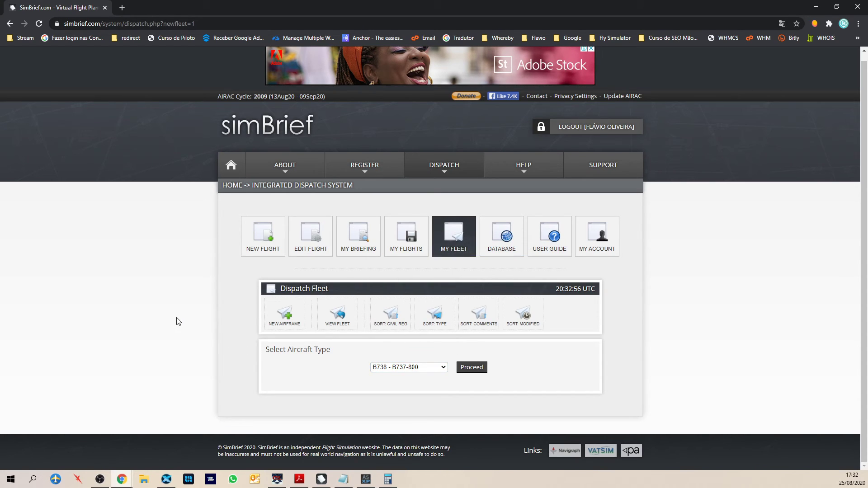
left_click(470, 370)
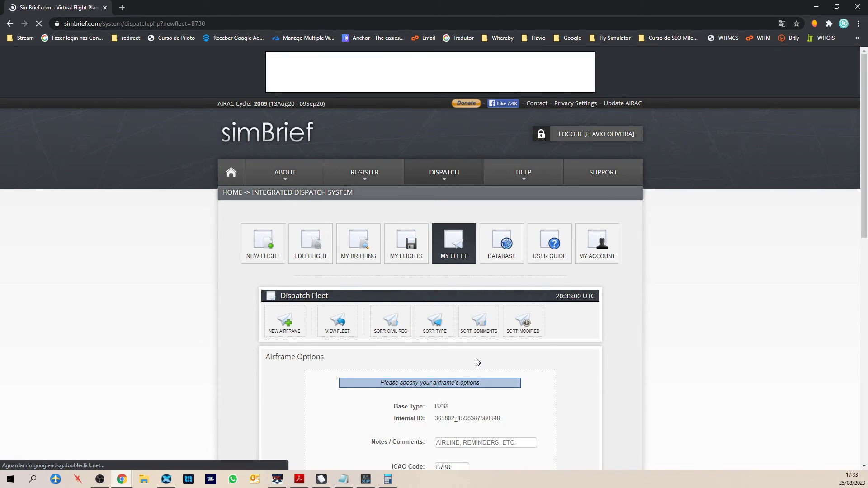
Step: Enter GLO as the airframe's notes/comments
scroll(172, 362, "down", 7)
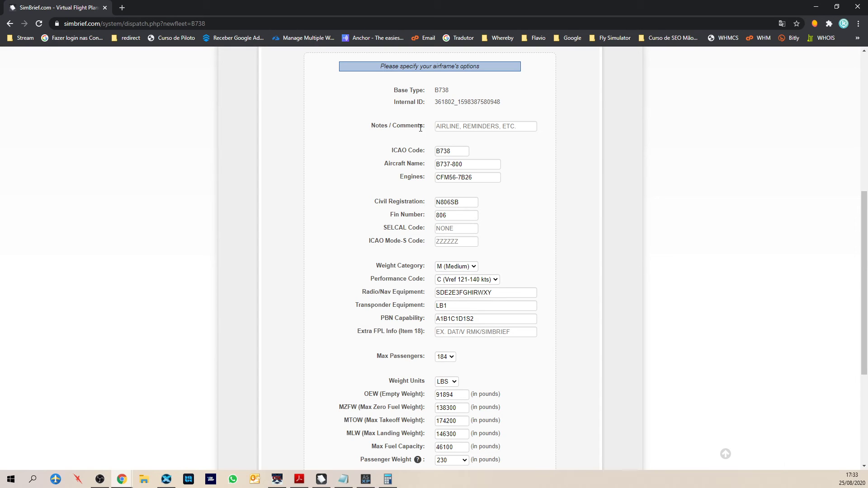
scroll(335, 300, "down", 4)
scroll(333, 307, "up", 5)
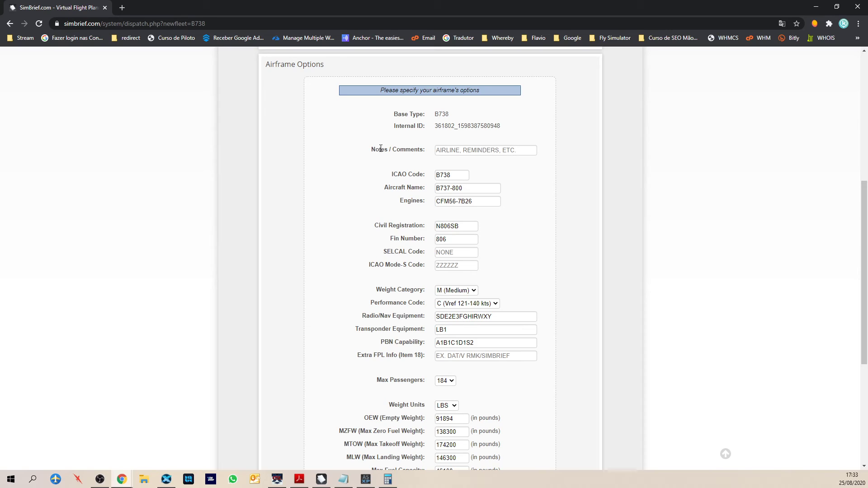
left_click(448, 150)
type("GLO")
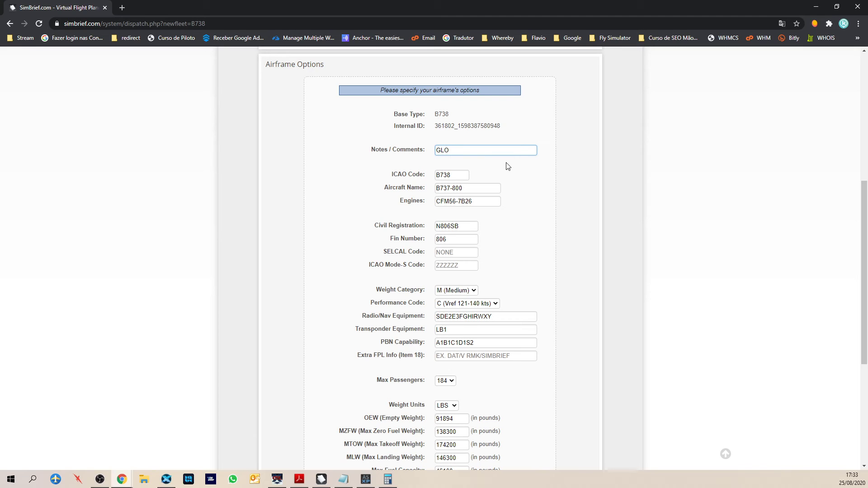
Step: Review the airframe's ICAO code, aircraft name and engine designation
double_click(454, 175)
left_click(455, 175)
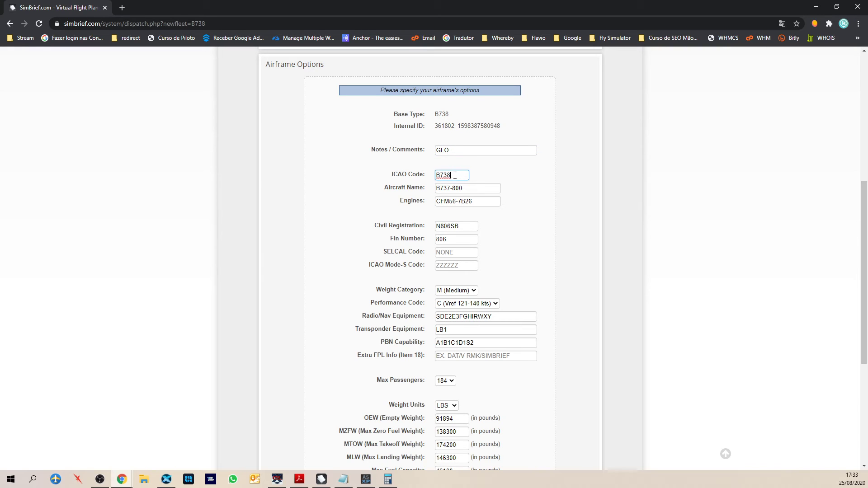
scroll(332, 273, "down", 2)
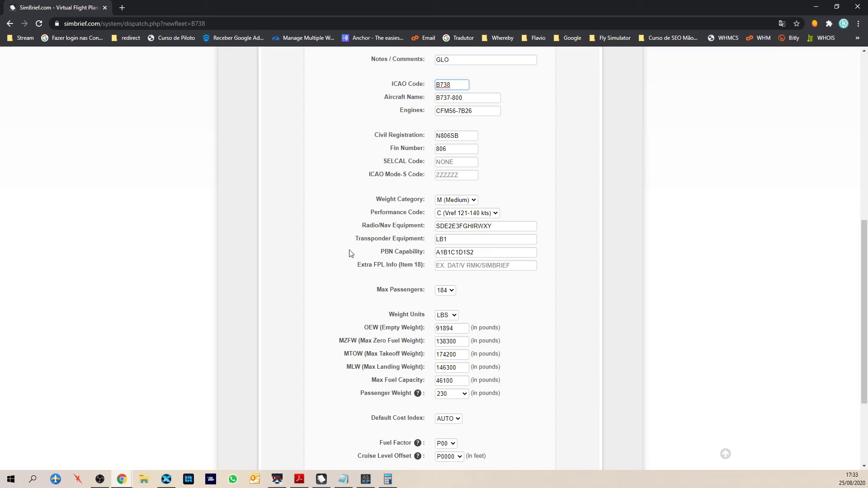
scroll(349, 257, "up", 1)
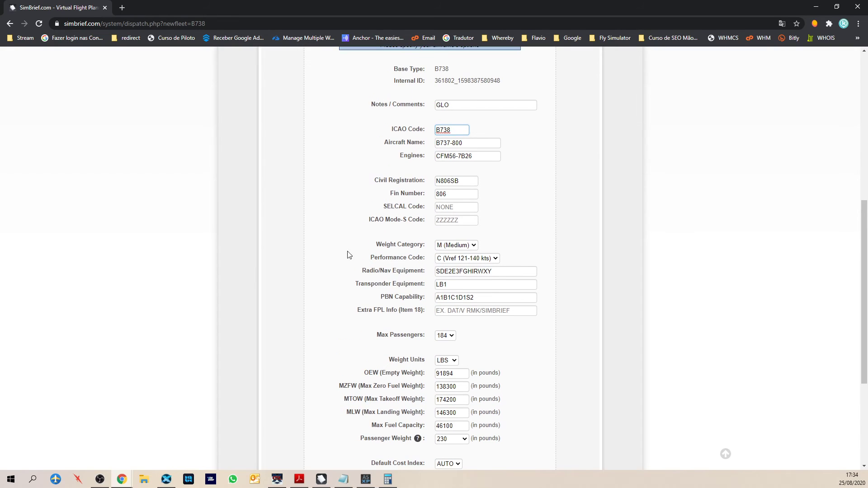
left_click_drag(386, 142, 430, 147)
left_click(435, 147)
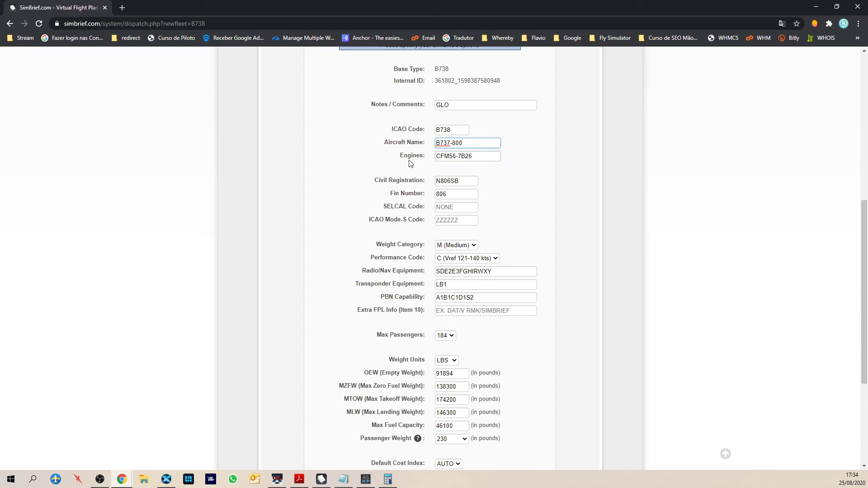
double_click(401, 158)
left_click(473, 157)
left_click_drag(473, 157, 432, 161)
left_click(482, 155)
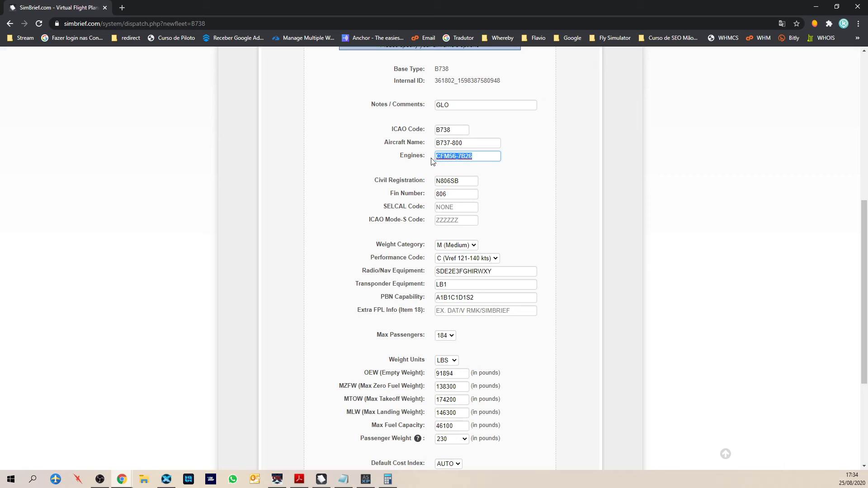
left_click(385, 172)
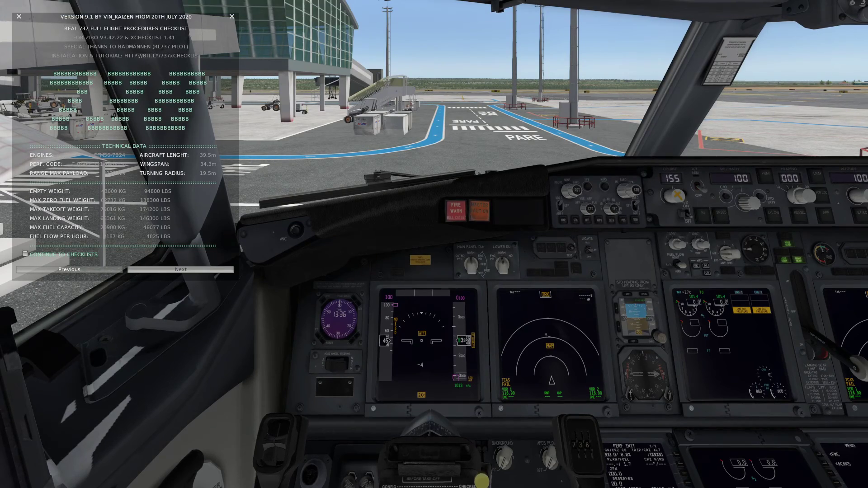
Step: In X-Plane, examine both FMC IDENT pages and the engine entry in the 737 checklist's technical data
key("KP_1")
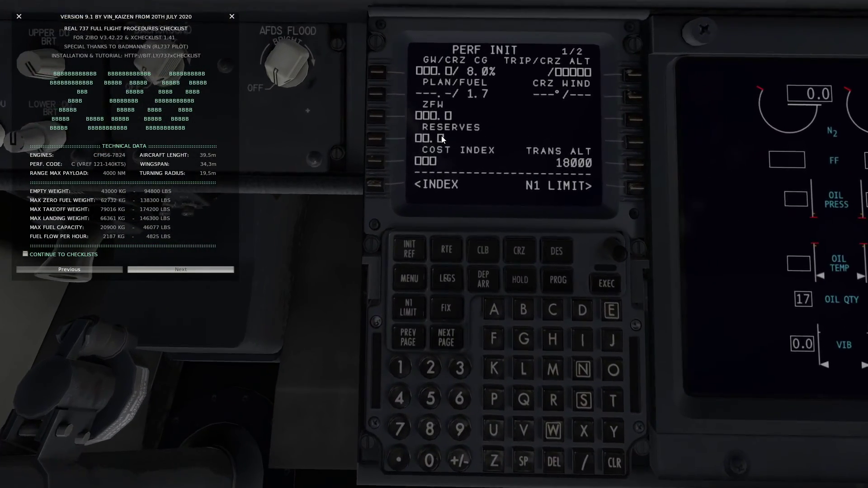
left_click(409, 279)
left_click(378, 73)
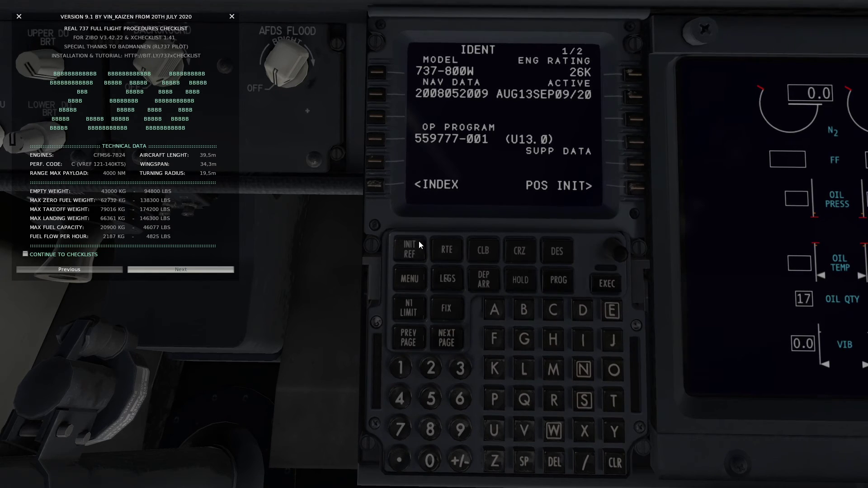
left_click(446, 334)
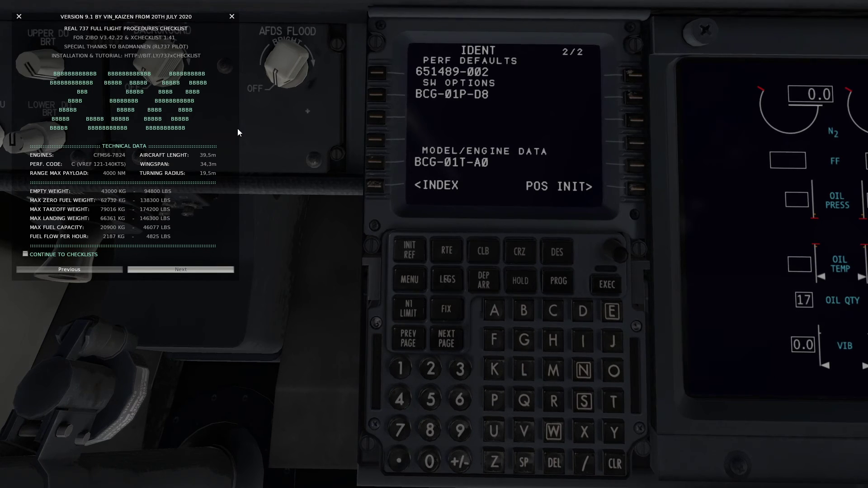
left_click_drag(182, 21, 286, 167)
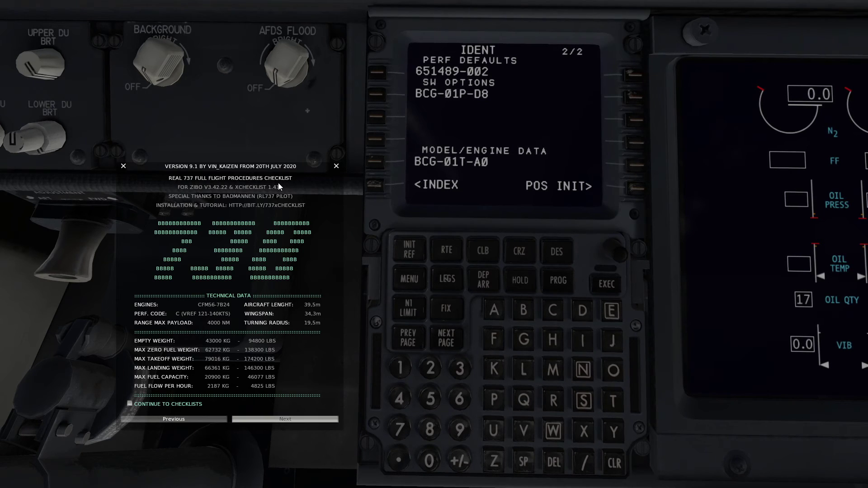
left_click_drag(254, 172, 270, 109)
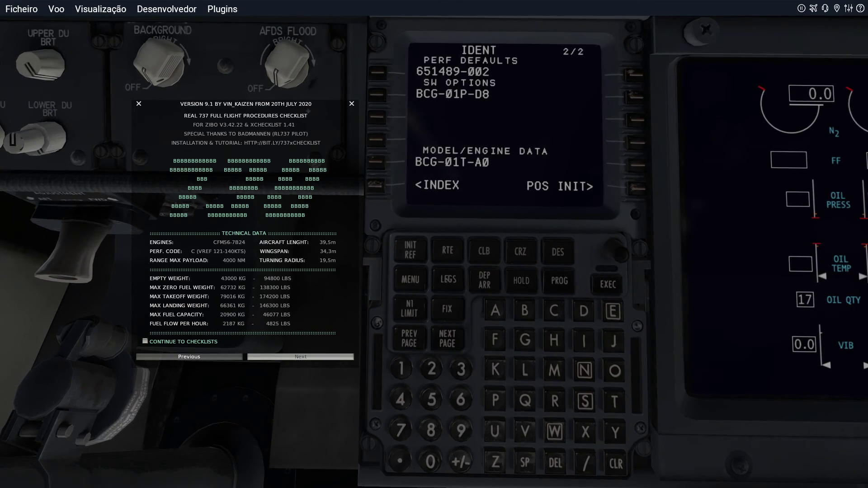
Step: Switch back to SimBrief in the browser and set the airframe's engines to CFM56-7B24
key("alt+Tab")
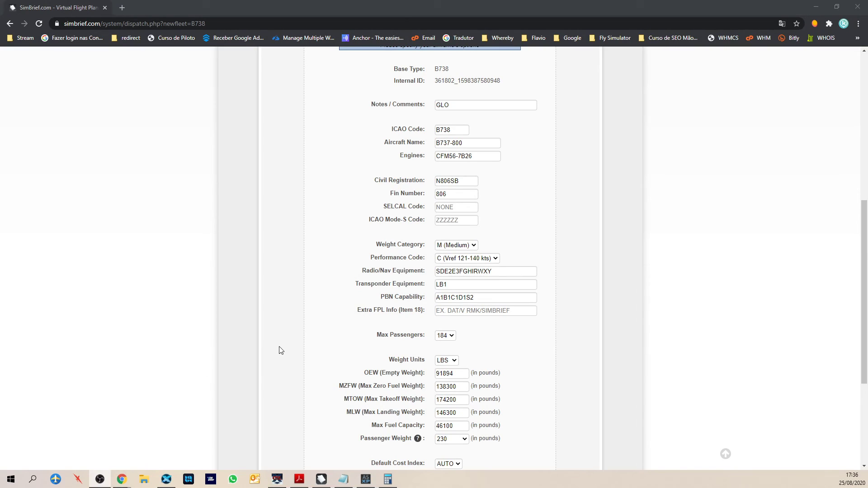
left_click_drag(494, 156, 443, 160)
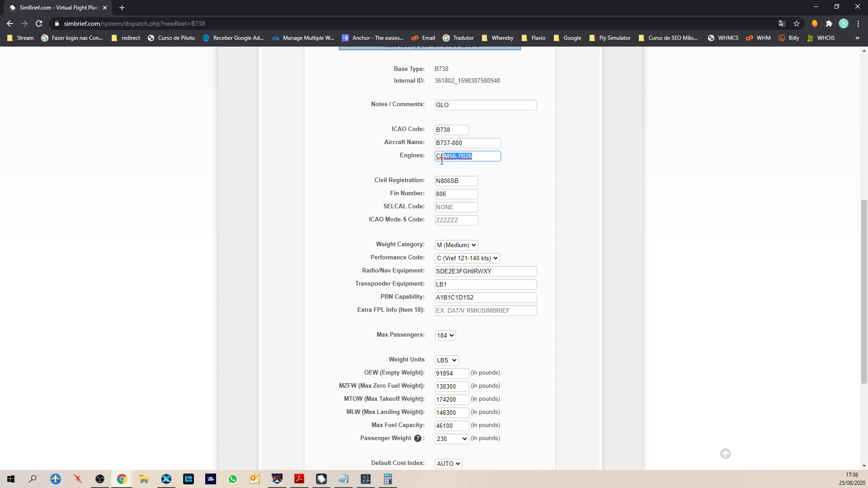
type("M56-7B24")
left_click(442, 159)
key("BackSpace")
type("F")
left_click(477, 156)
left_click_drag(477, 156, 436, 164)
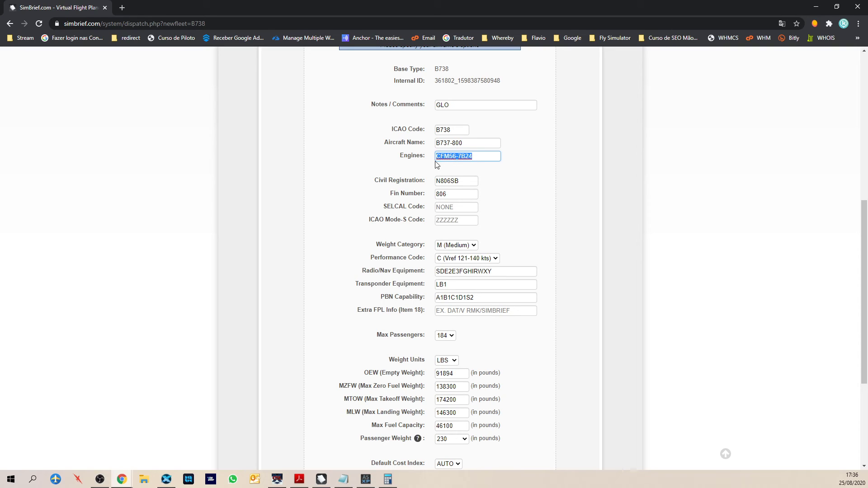
left_click(474, 157)
left_click_drag(472, 157, 438, 159)
left_click(420, 171)
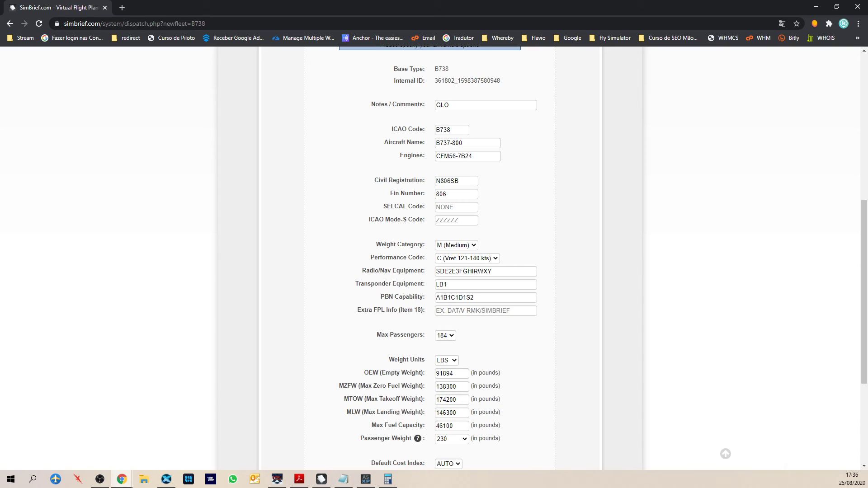
Step: Switch to X-Plane and check the registration painted on the aircraft's rear fuselage
left_click(100, 479)
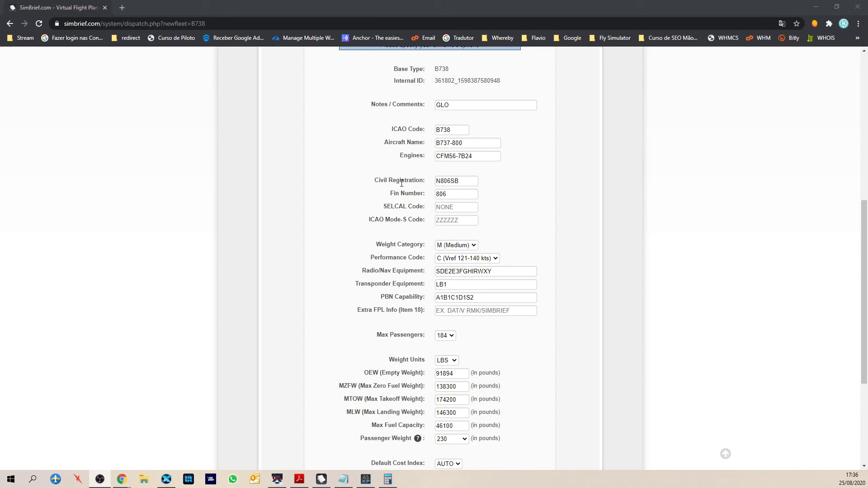
left_click_drag(427, 181, 374, 183)
left_click(377, 181)
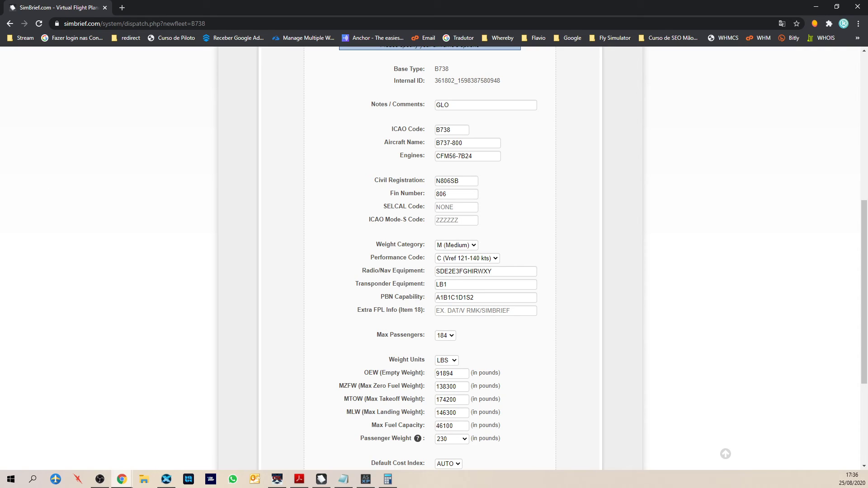
key("alt+Tab")
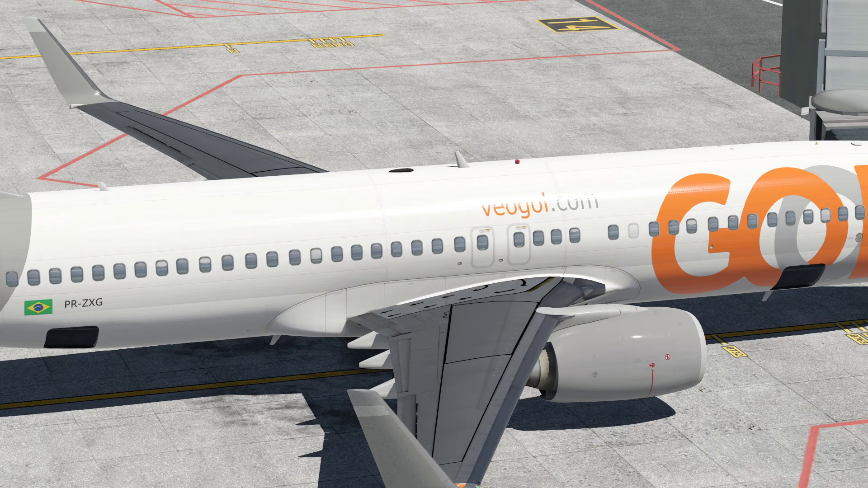
Step: Return to SimBrief in the browser and set the airframe's civil registration to PR-ZXG
mouse_move(435, 4)
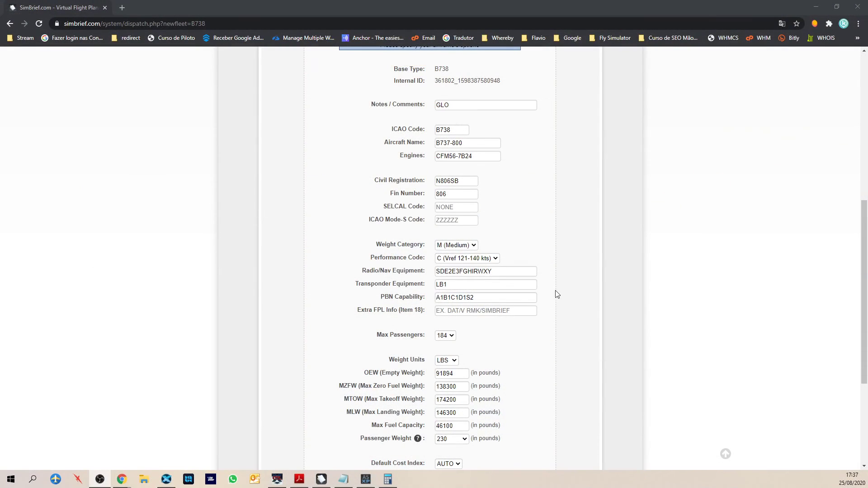
left_click(446, 220)
left_click(440, 207)
key("shift+Tab")
key("shift+Tab")
left_click(451, 195)
left_click(450, 171)
left_click_drag(436, 181, 458, 181)
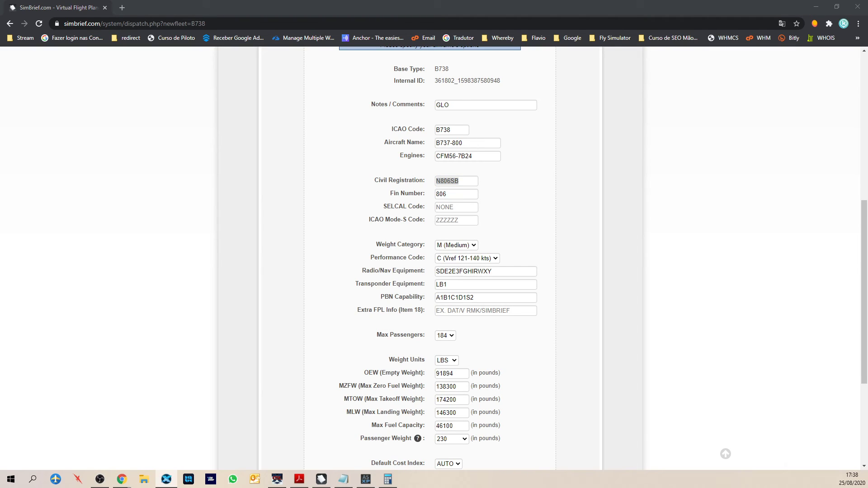
double_click(462, 180)
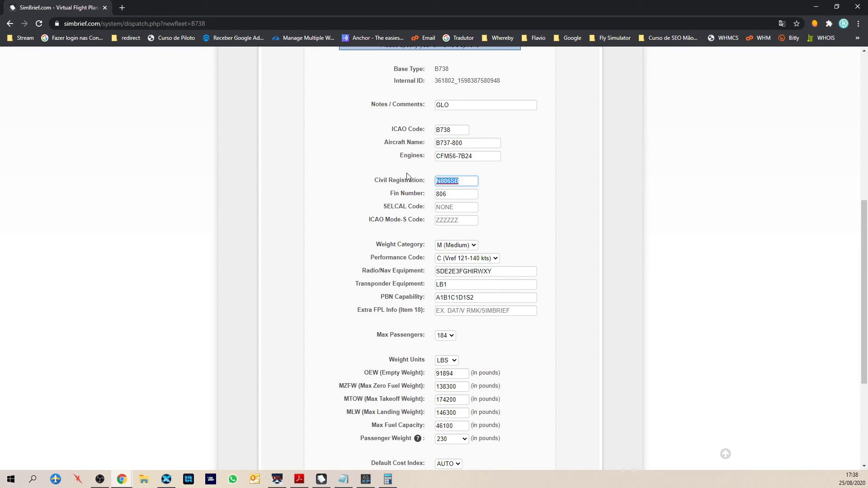
type("PR-ZXG")
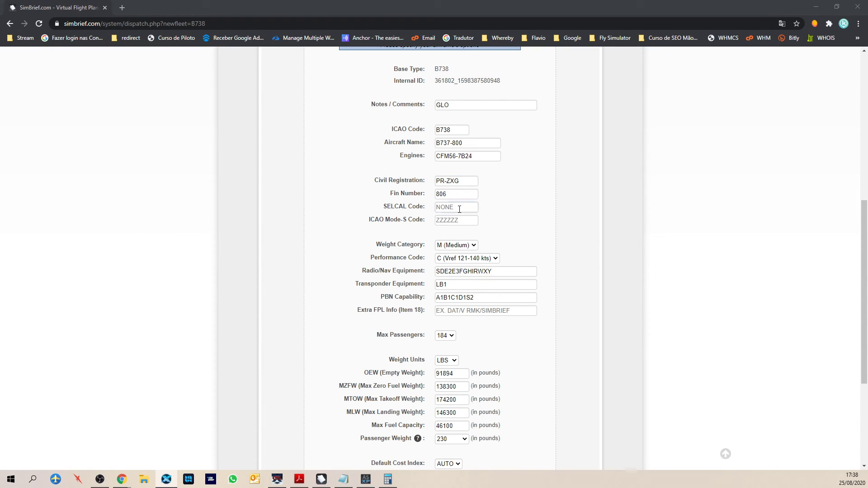
left_click(461, 180)
left_click_drag(461, 181, 433, 183)
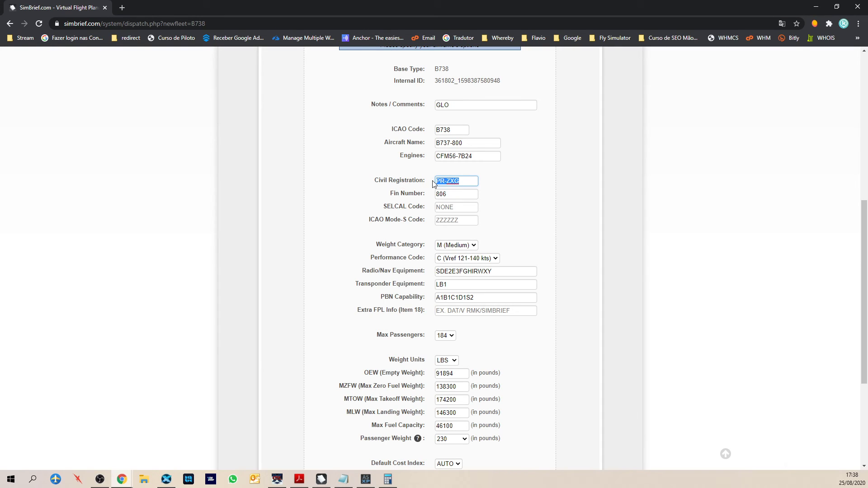
key("Right")
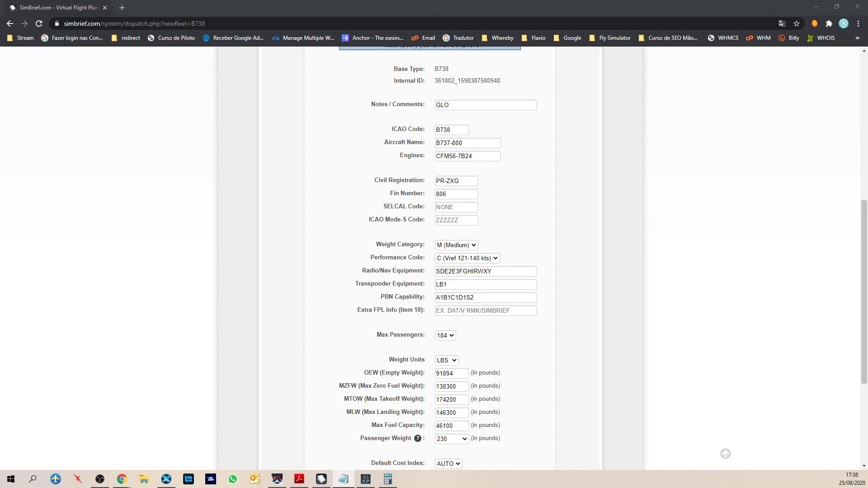
Step: Set the airframe's fin number to B738W
double_click(436, 198)
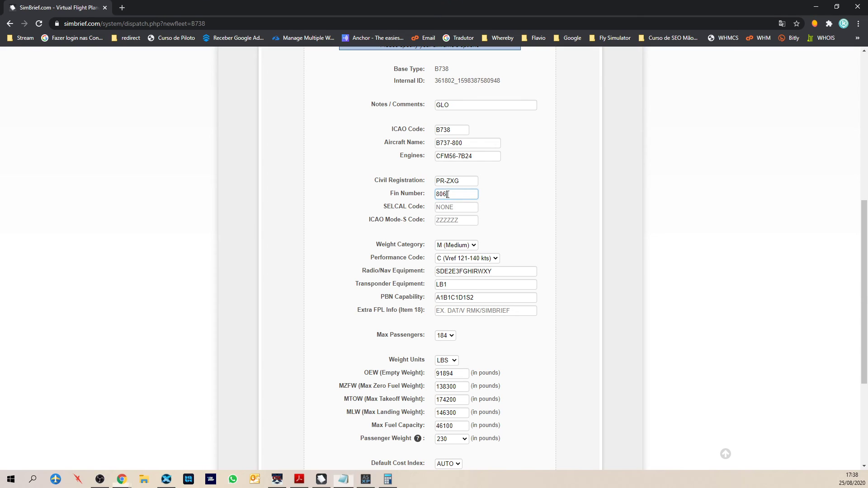
type("B738W")
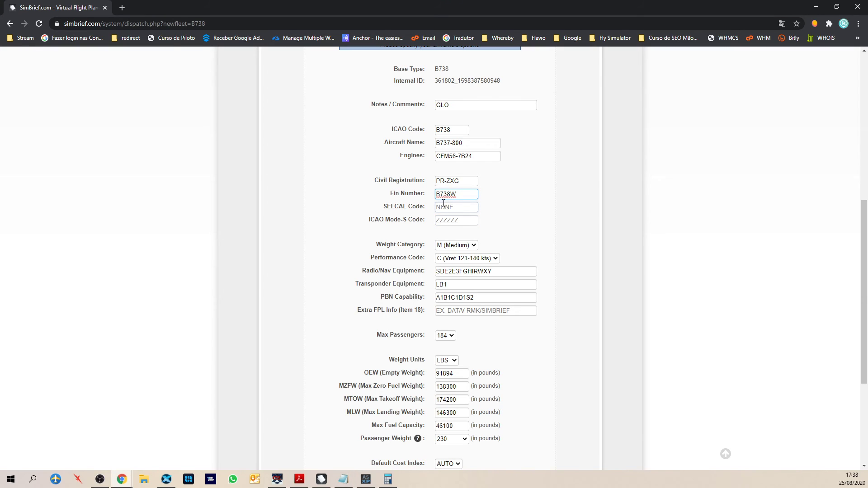
left_click_drag(453, 195, 462, 193)
left_click(459, 195)
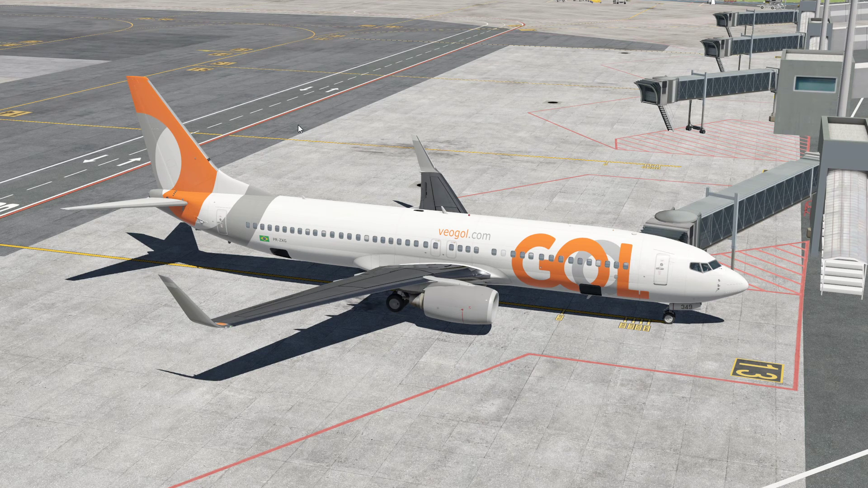
Step: Compare the aircraft shown in X-Plane with the fin number entered in SimBrief
key("shift+9")
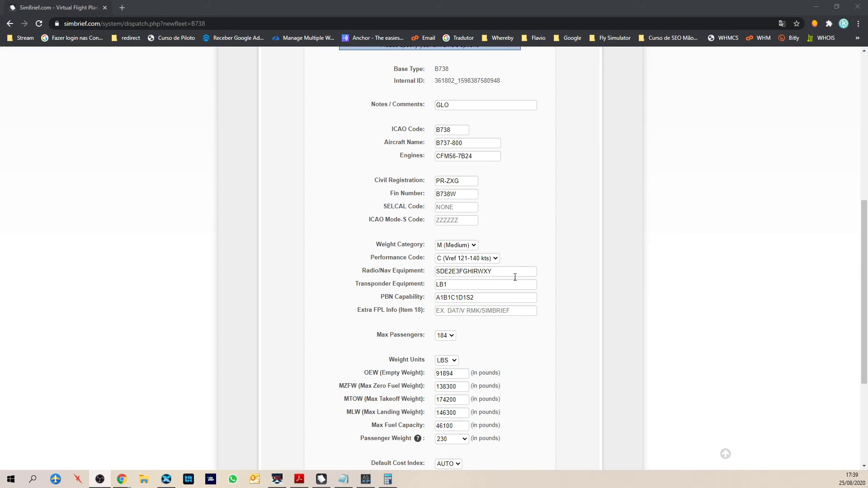
left_click(461, 194)
left_click(461, 195)
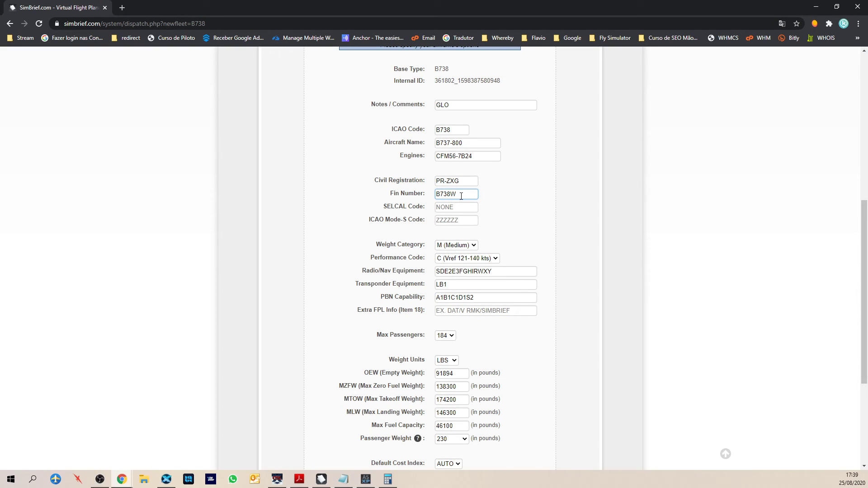
key("alt+Tab")
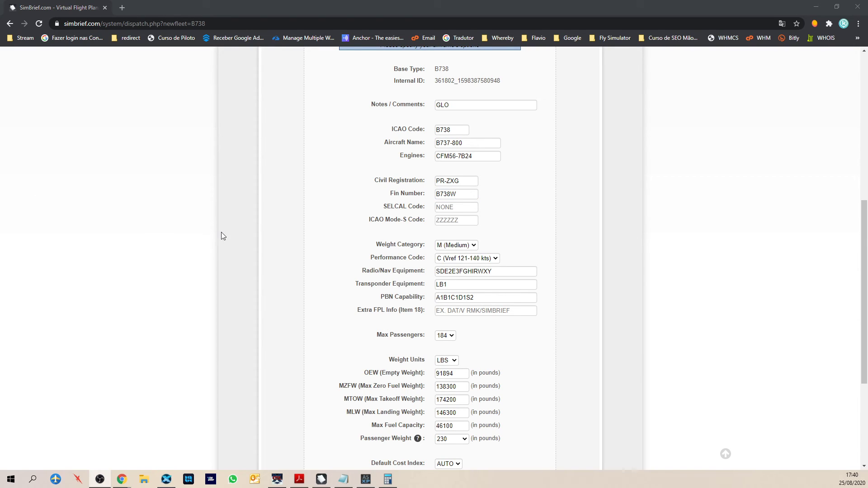
Step: Examine the airframe's SELCAL code and ICAO Mode-S code fields in SimBrief
left_click_drag(384, 207, 432, 210)
left_click(441, 207)
left_click(447, 215)
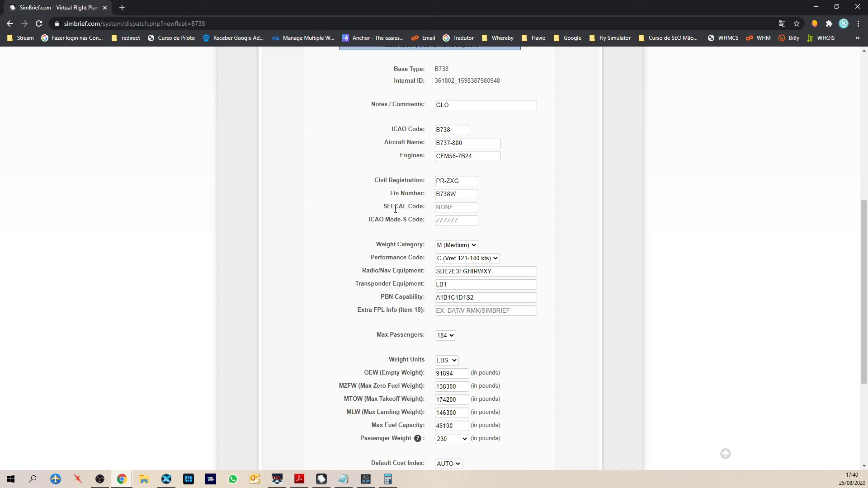
left_click(454, 209)
left_click(381, 223)
left_click(450, 222)
left_click(425, 220)
left_click_drag(425, 221, 368, 221)
left_click(388, 220)
left_click_drag(404, 220, 407, 221)
left_click(407, 221)
left_click_drag(406, 221, 387, 221)
left_click(407, 222)
left_click(408, 220)
left_click(400, 222)
left_click(406, 221)
left_click(395, 220)
Step: Examine the options available for the airframe's weight category
scroll(387, 264, "down", 2)
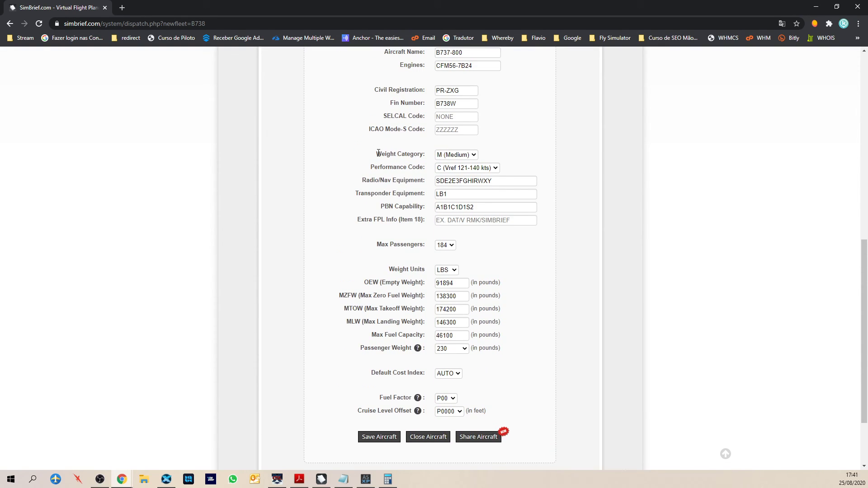
left_click_drag(378, 154, 397, 155)
left_click(406, 158)
scroll(369, 251, "up", 1)
scroll(370, 251, "up", 2)
left_click(456, 245)
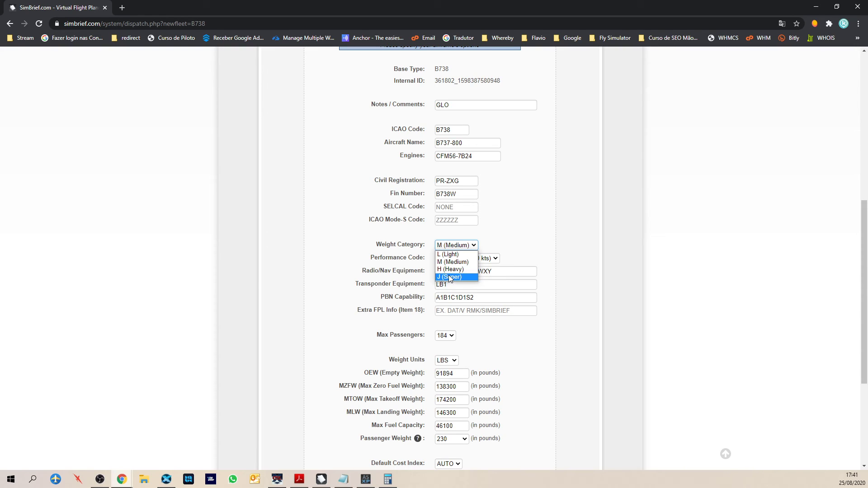
left_click(497, 241)
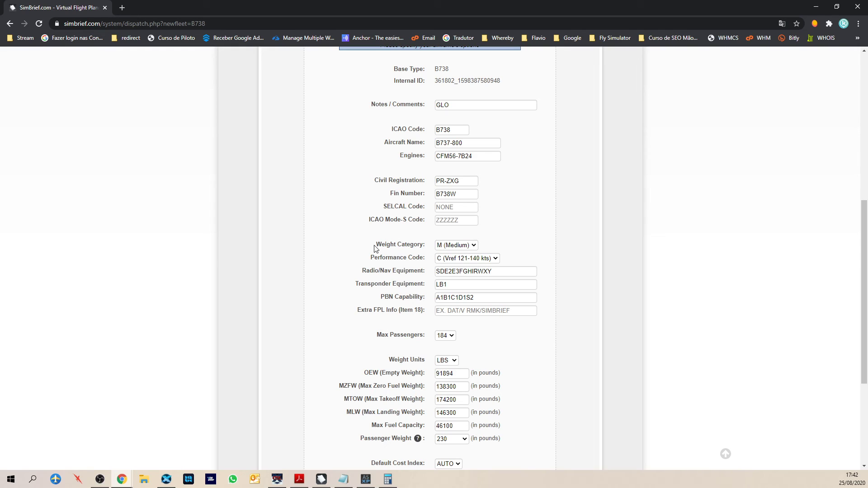
left_click_drag(376, 245, 424, 247)
left_click(427, 248)
scroll(500, 242, "down", 2)
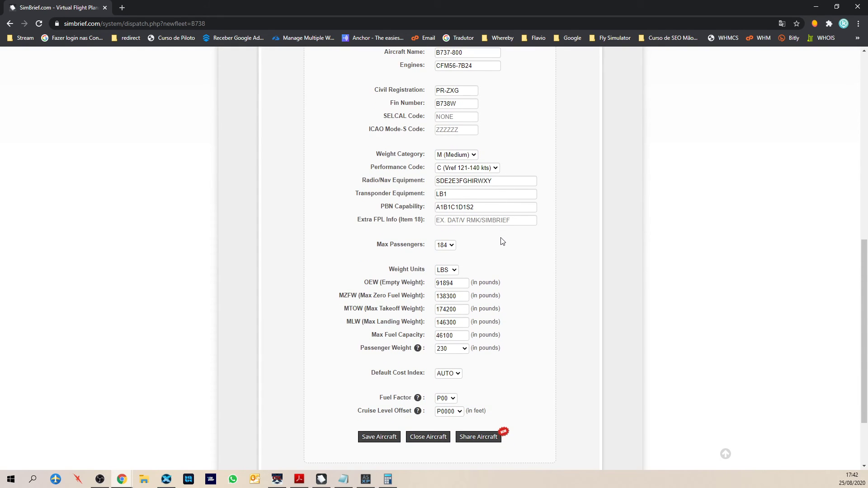
Step: Try the L (Light) weight category on the airframe and switch back to M (Medium)
left_click(462, 155)
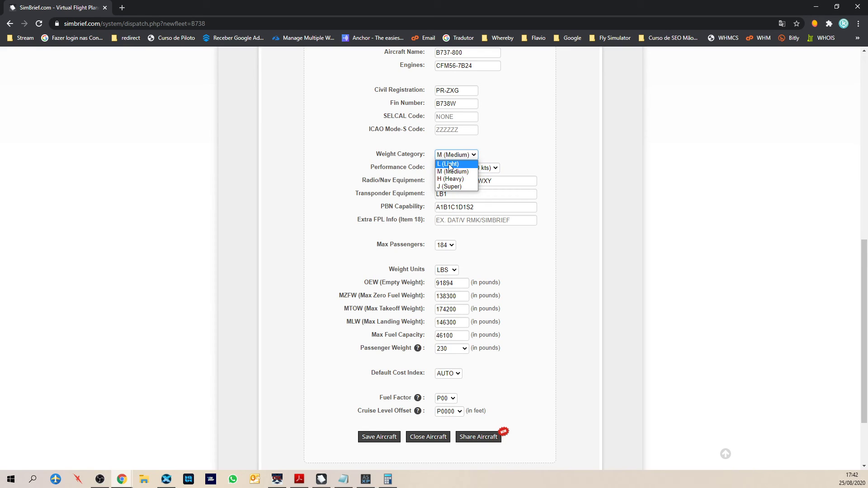
left_click(450, 164)
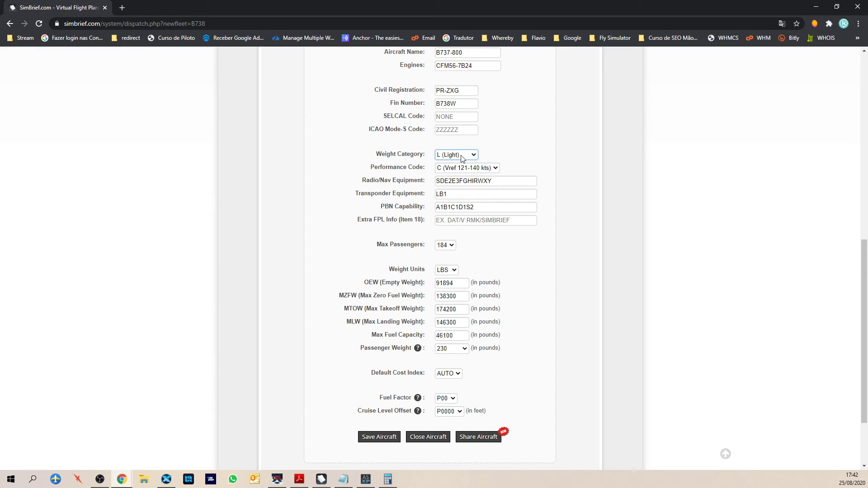
left_click(462, 157)
left_click(452, 170)
Step: Examine the airframe's radio/nav equipment, transponder equipment, PBN capability and extra FPL information fields
left_click(468, 185)
left_click(387, 177)
left_click(442, 208)
left_click(383, 207)
left_click(437, 222)
left_click(503, 258)
Step: Set the airframe's maximum number of passengers to 160
scroll(503, 258, "down", 2)
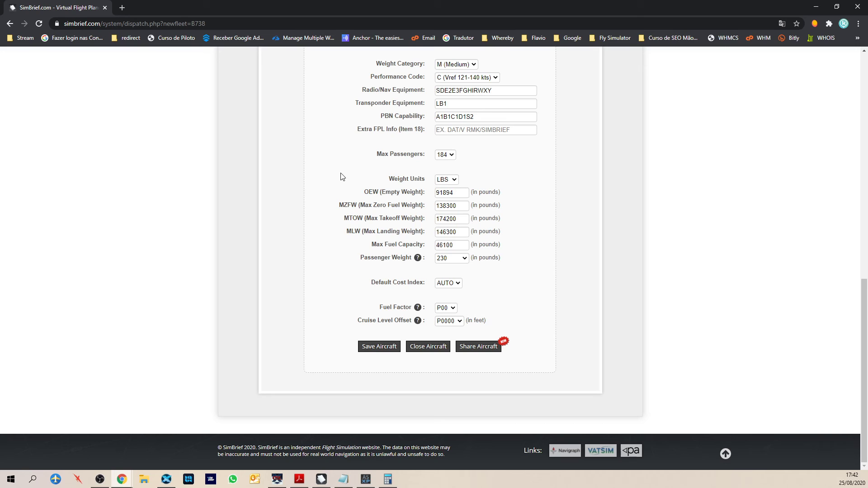
mouse_move(377, 154)
left_mouse_down()
mouse_move(429, 159)
mouse_move(377, 162)
left_mouse_up()
left_click(428, 158)
left_click(393, 165)
left_click(451, 155)
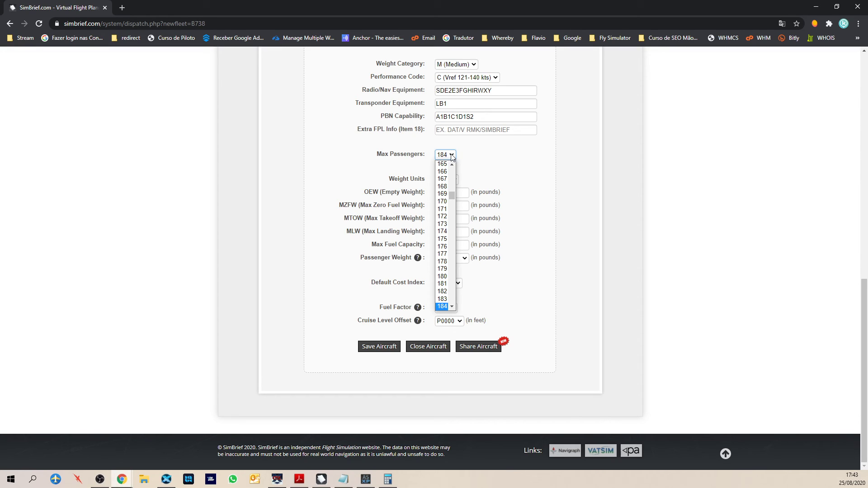
scroll(450, 191, "up", 1)
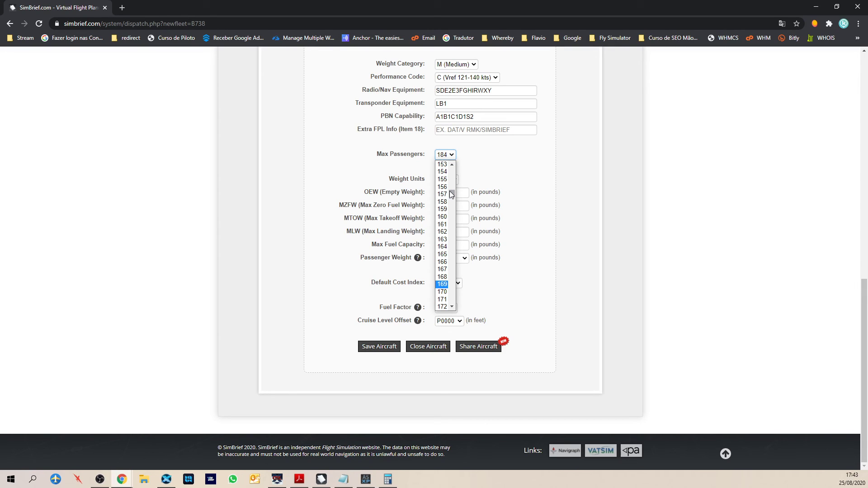
scroll(444, 217, "up", 2)
left_click(444, 218)
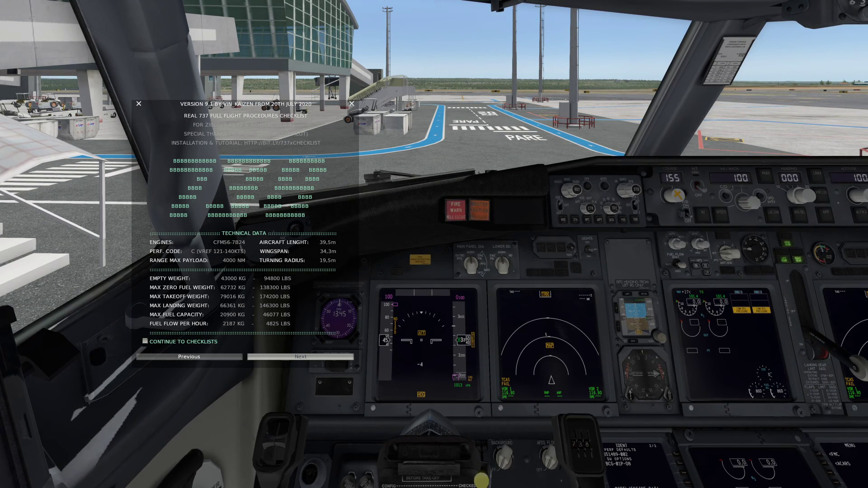
Step: Check the 737 checklist's technical data in X-Plane and review the max passengers setting back in SimBrief
mouse_move(434, 7)
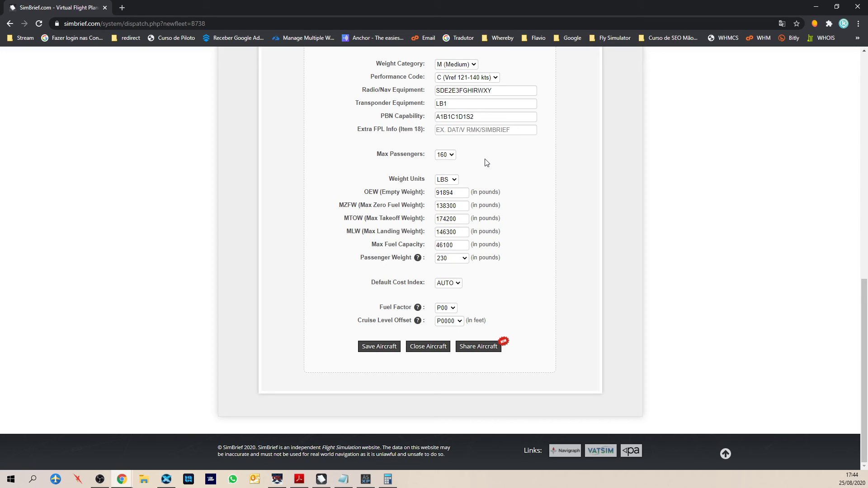
left_click_drag(377, 154, 431, 155)
left_click(388, 150)
left_click(432, 158)
left_click_drag(376, 155, 428, 157)
left_click(426, 156)
left_click_drag(378, 154, 427, 158)
left_click(427, 159)
Step: Examine the weight units, weight limits and fuel capacity fields together with the max passengers setting
scroll(340, 237, "up", 1)
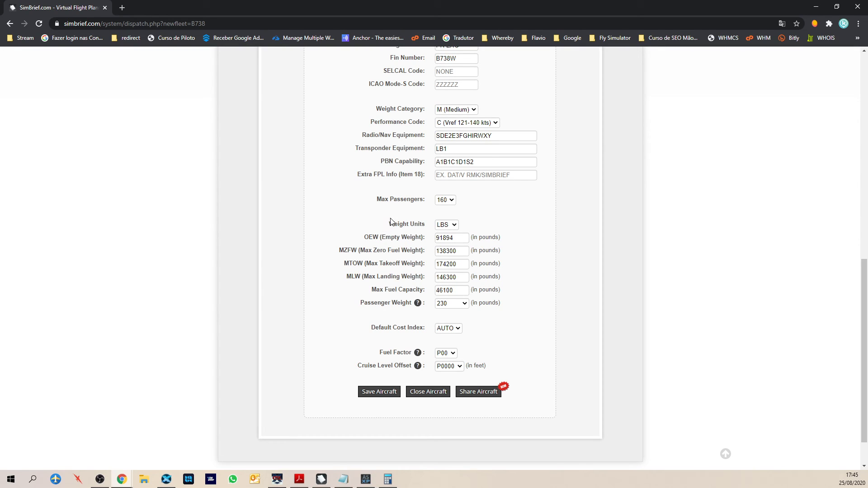
left_click_drag(390, 225, 427, 307)
left_click(427, 306)
left_click_drag(390, 224, 429, 292)
left_click(429, 291)
left_click_drag(425, 290, 380, 225)
left_click(359, 241)
left_click_drag(378, 202, 425, 203)
left_click(425, 199)
mouse_move(425, 199)
left_mouse_down()
mouse_move(376, 201)
mouse_move(427, 202)
left_mouse_up()
left_click(394, 202)
left_click(430, 203)
scroll(351, 292, "up", 2)
scroll(345, 260, "up", 1)
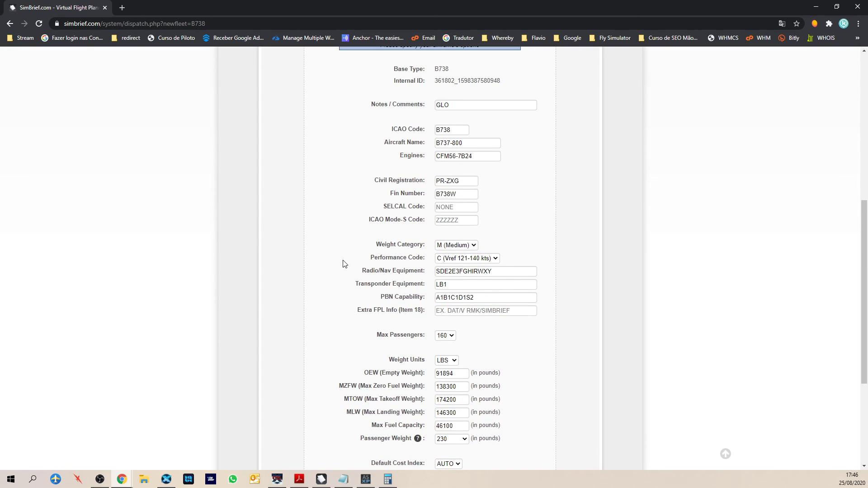
Step: Change the airframe's weight units to KGS and convert the current values to kilograms
scroll(348, 259, "down", 2)
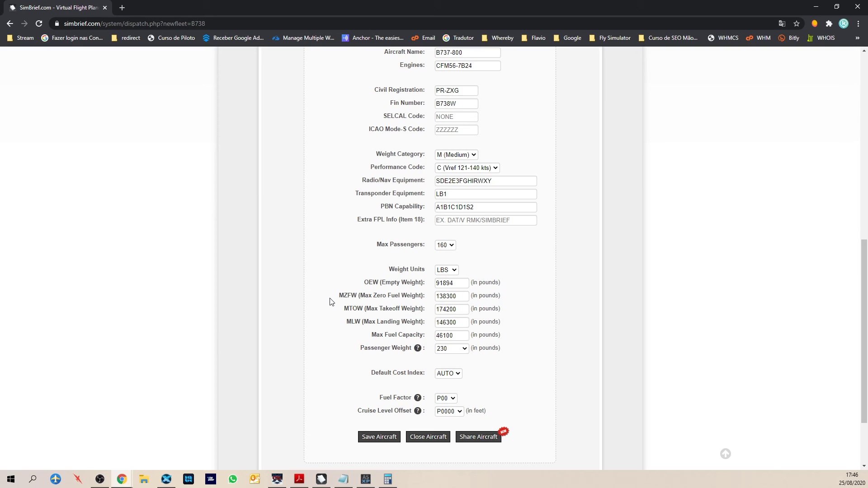
scroll(331, 315, "down", 2)
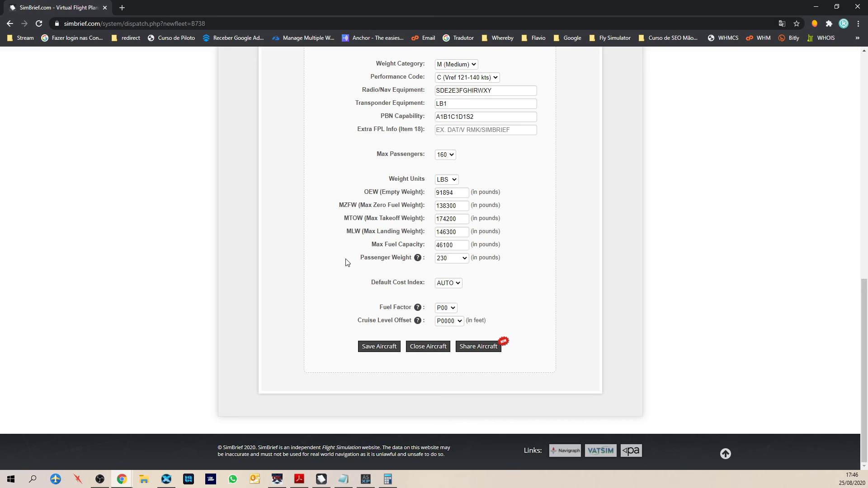
scroll(346, 266, "up", 1)
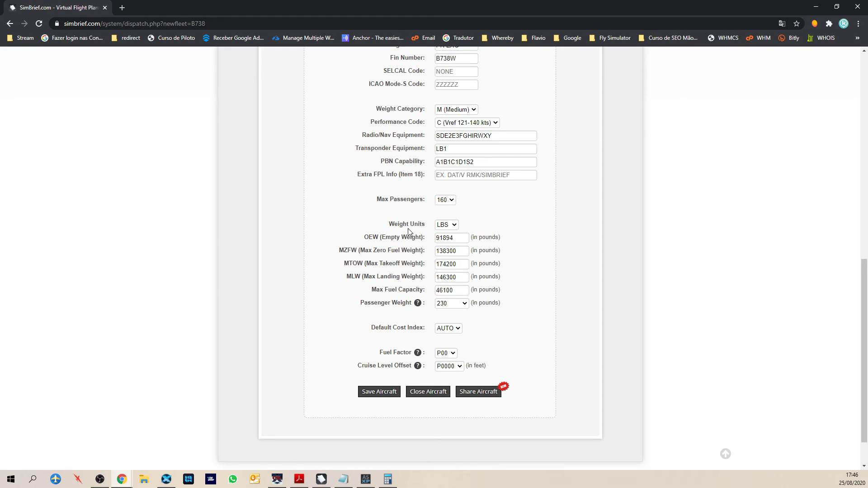
left_click(447, 225)
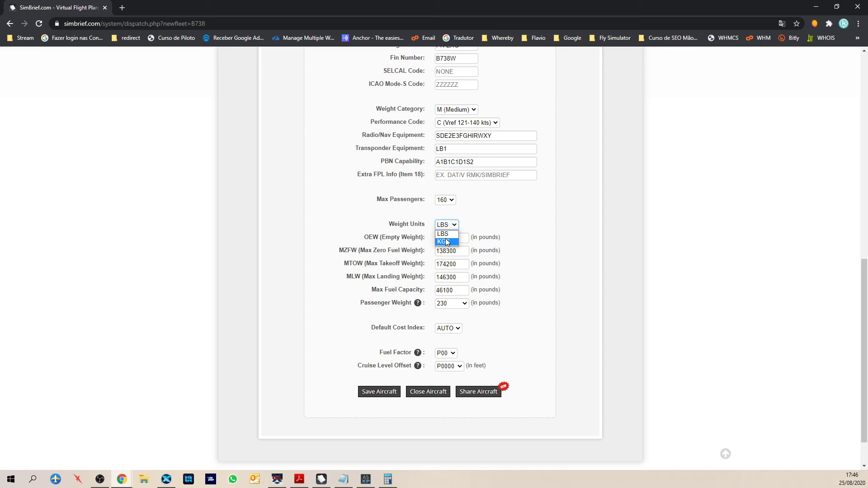
left_click(449, 243)
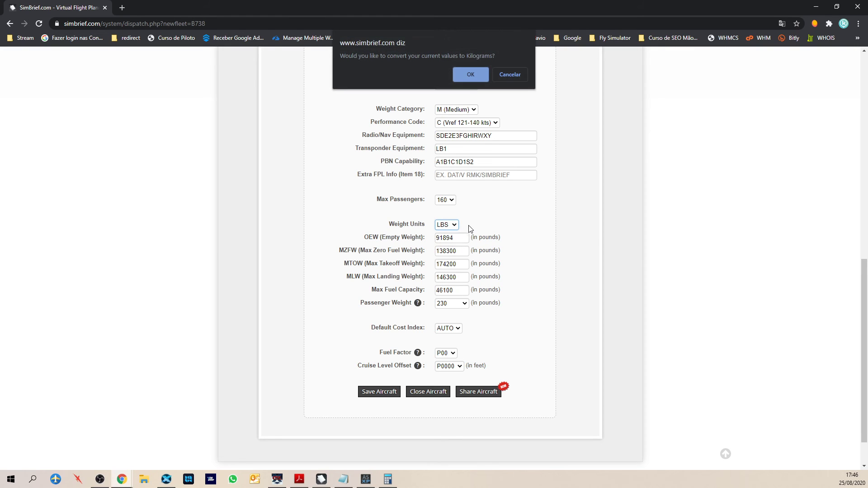
key("Return")
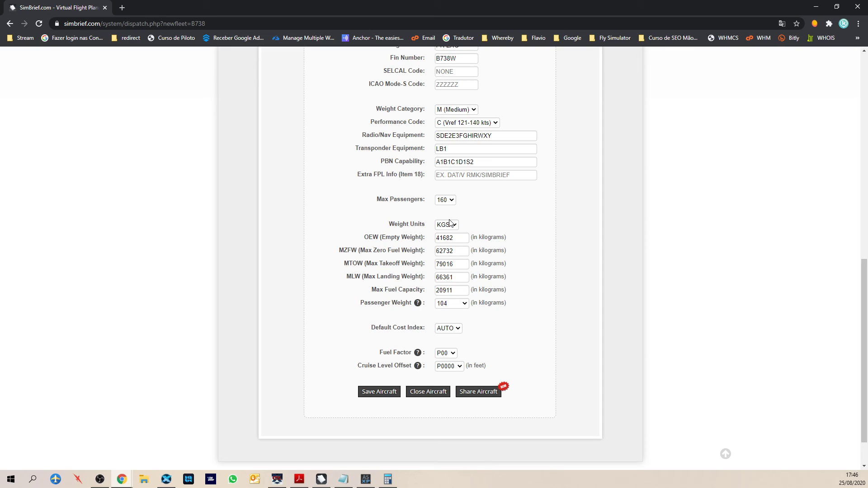
Step: Set the airframe's OEW (empty weight) to 43000 kg
scroll(330, 277, "down", 1)
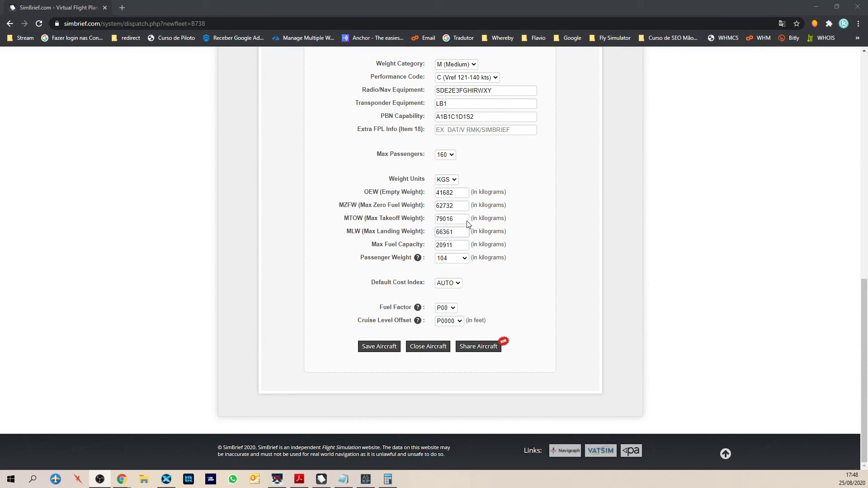
double_click(444, 193)
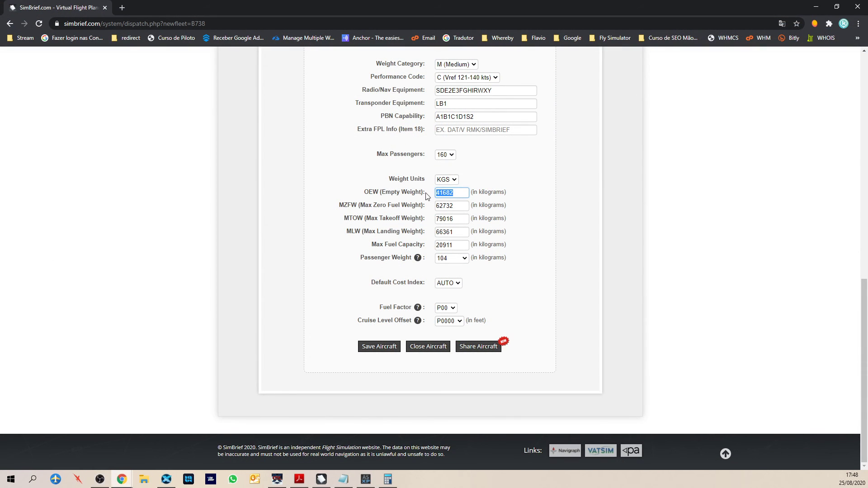
type("43000")
Step: Check the airframe's max zero fuel weight and max takeoff weight entries
left_click_drag(360, 205, 421, 205)
left_click(374, 207)
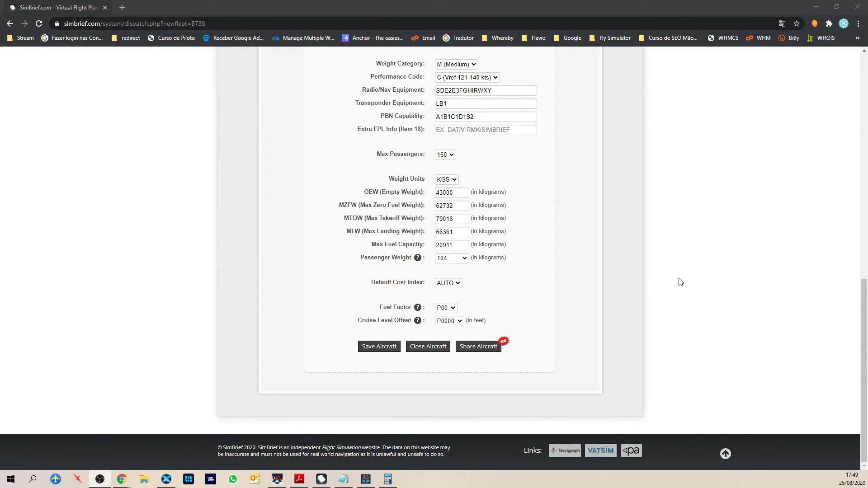
left_click_drag(457, 207, 430, 211)
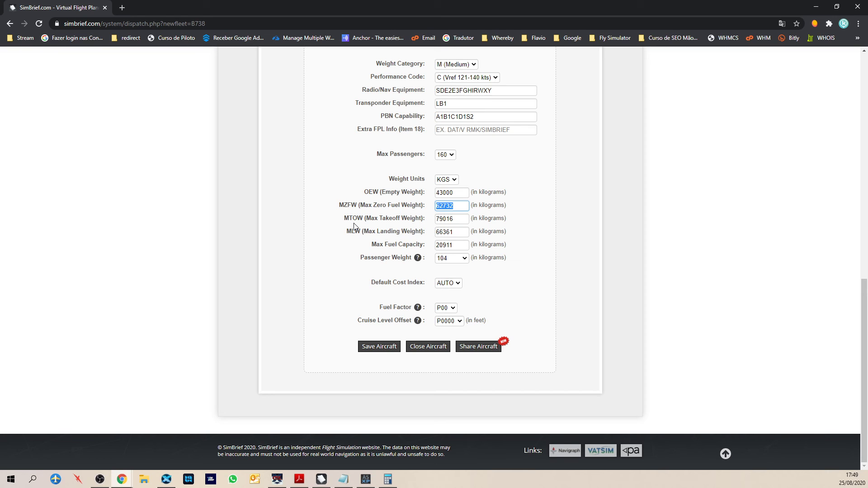
left_click_drag(458, 219, 433, 221)
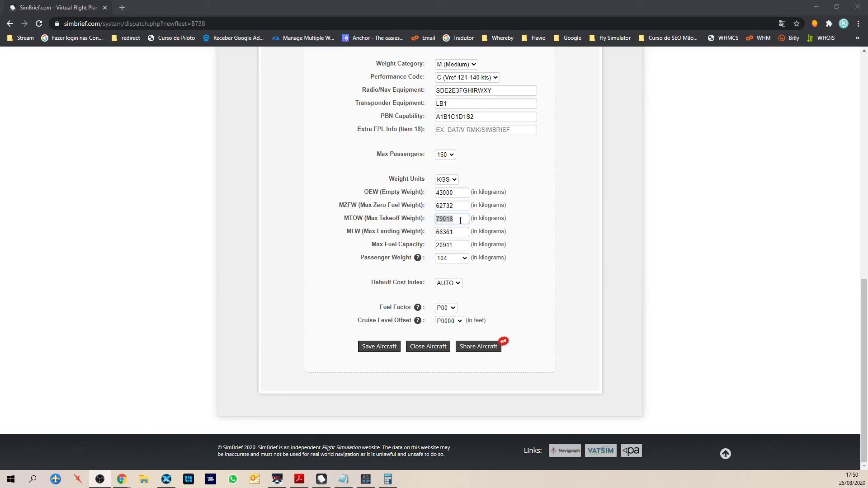
left_click(460, 220)
left_click(444, 221)
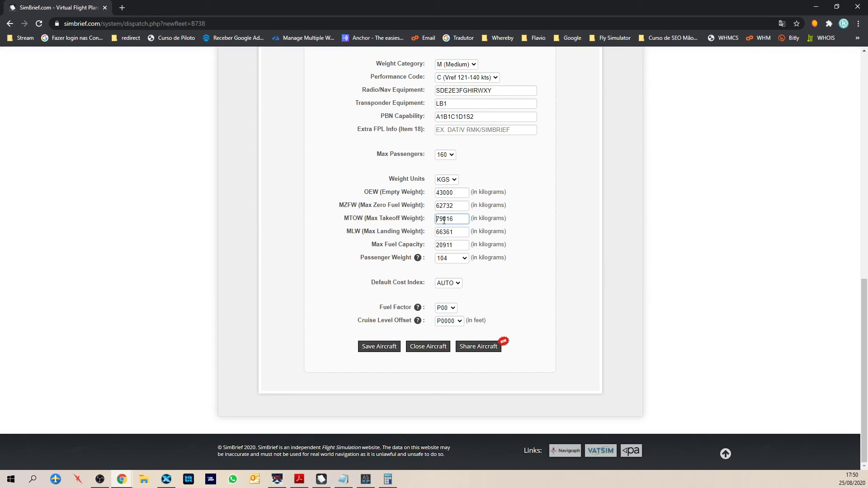
double_click(444, 221)
left_click(455, 221)
Step: Check the airframe's max landing weight against the 737 checklist's technical data in X-Plane
left_click_drag(364, 231, 422, 231)
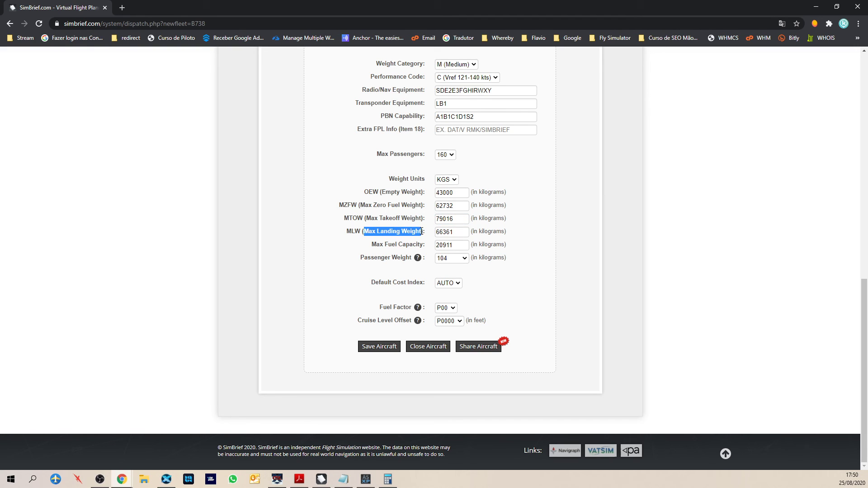
left_click(422, 231)
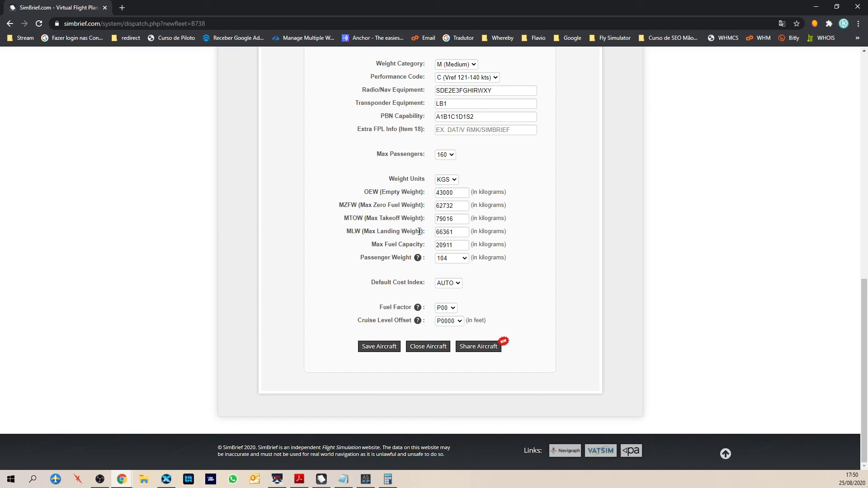
left_click_drag(458, 232, 433, 232)
left_click(457, 232)
double_click(444, 232)
left_click_drag(458, 230, 442, 232)
left_click_drag(456, 233, 431, 233)
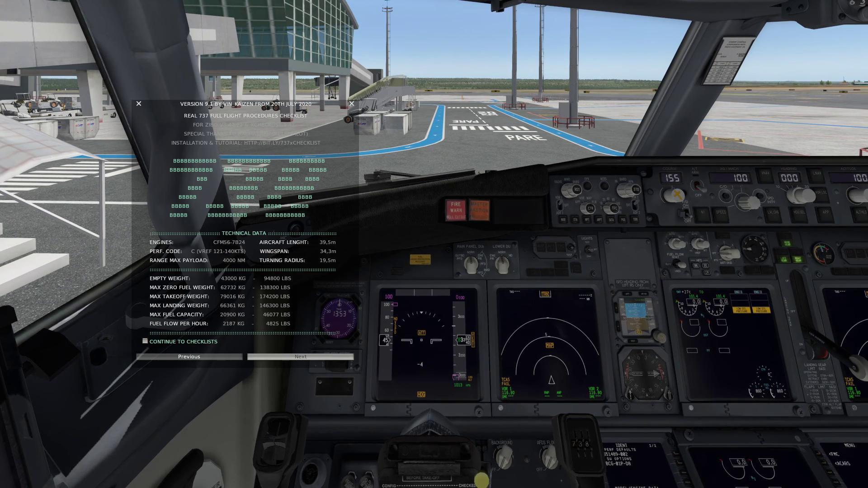
Step: Return to the airframe form in SimBrief and set the max fuel capacity to 20900 kg
mouse_move(434, 8)
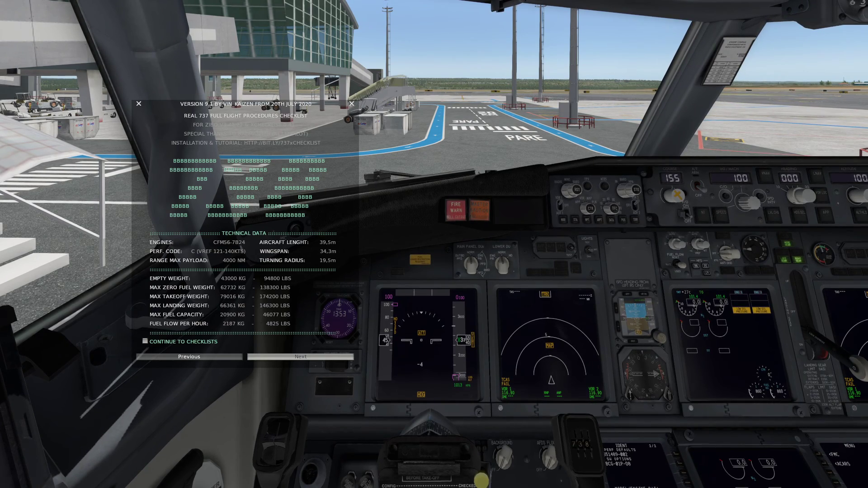
key("alt+Tab")
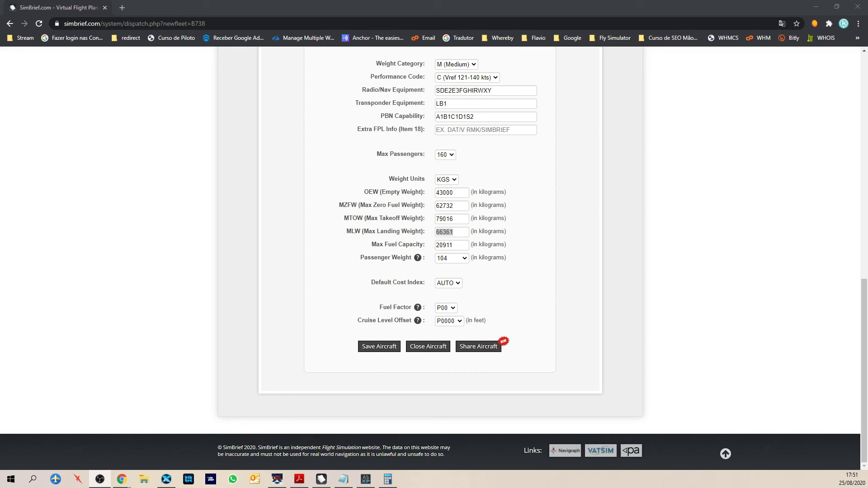
left_click(446, 245)
left_click_drag(447, 245, 454, 245)
type("00")
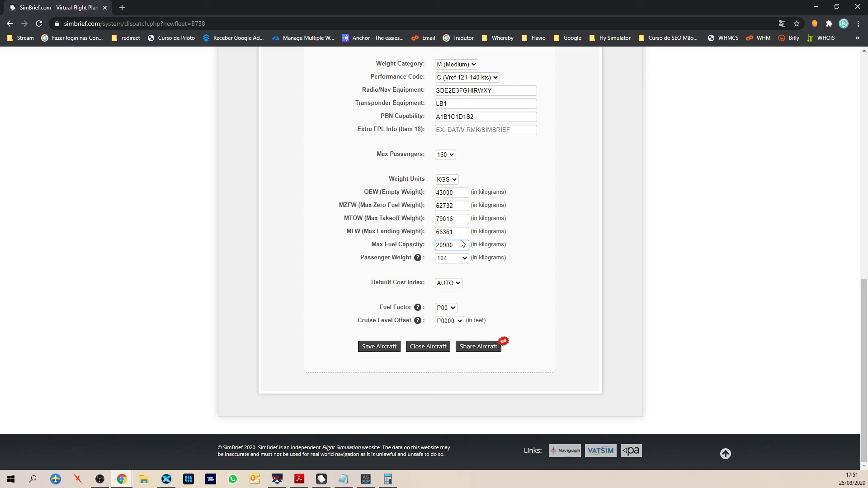
left_click(332, 256)
left_click(443, 245)
left_click(377, 254)
left_click(456, 245)
Step: Set the airframe's passenger weight to 103 kg
left_click(450, 260)
scroll(442, 269, "up", 1)
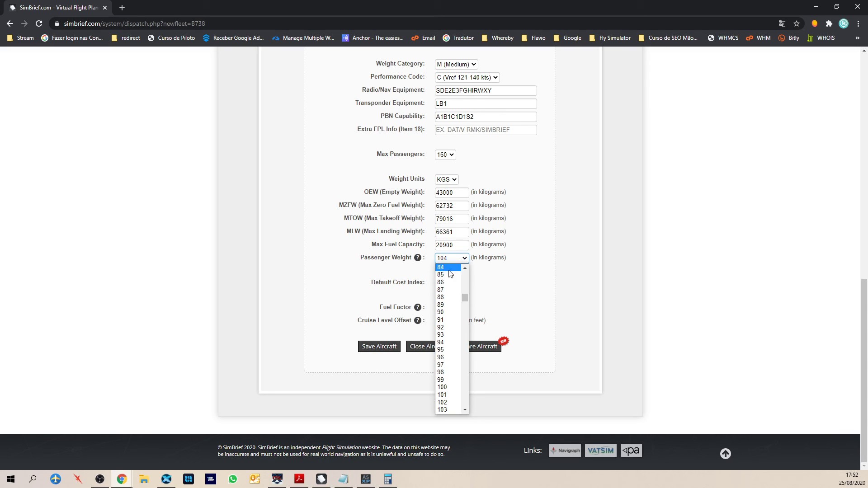
left_click(442, 409)
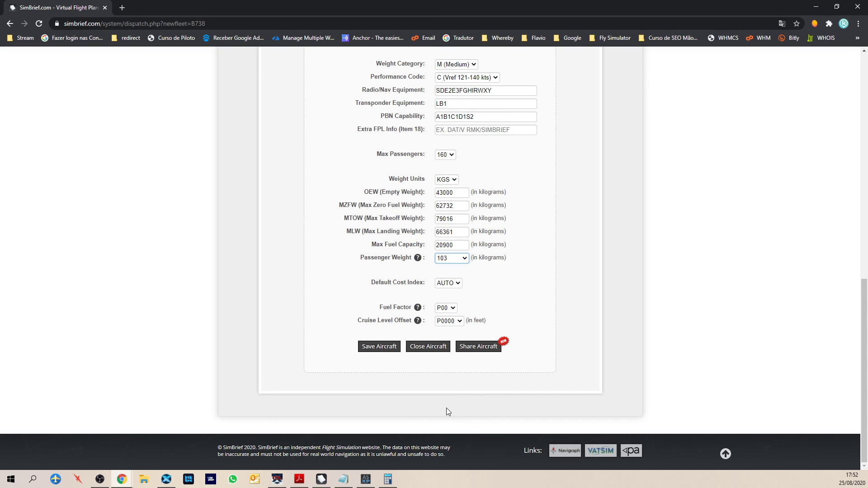
Step: Set the airframe's default cost index to 27
left_click(485, 283)
left_click_drag(371, 282, 427, 283)
left_click(422, 283)
left_click_drag(371, 283, 430, 283)
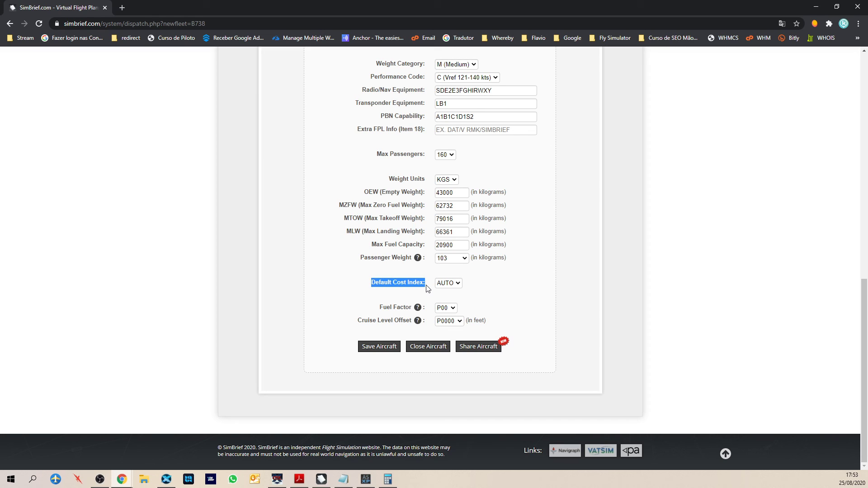
left_click(424, 288)
left_click(457, 282)
left_click_drag(458, 308, 458, 335)
left_click(450, 369)
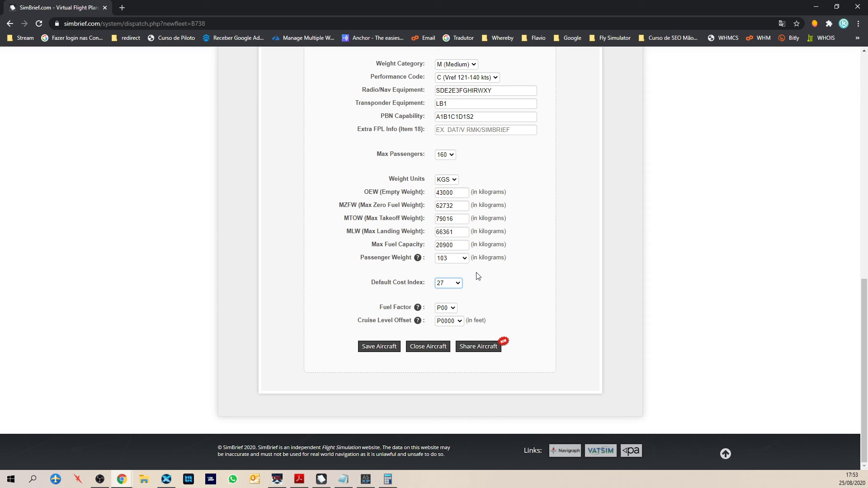
Step: Set the airframe's fuel factor to P05
scroll(478, 277, "up", 4)
left_click_drag(452, 105, 422, 103)
left_click(301, 212)
scroll(329, 304, "down", 4)
left_click(453, 308)
left_click_drag(454, 380, 455, 387)
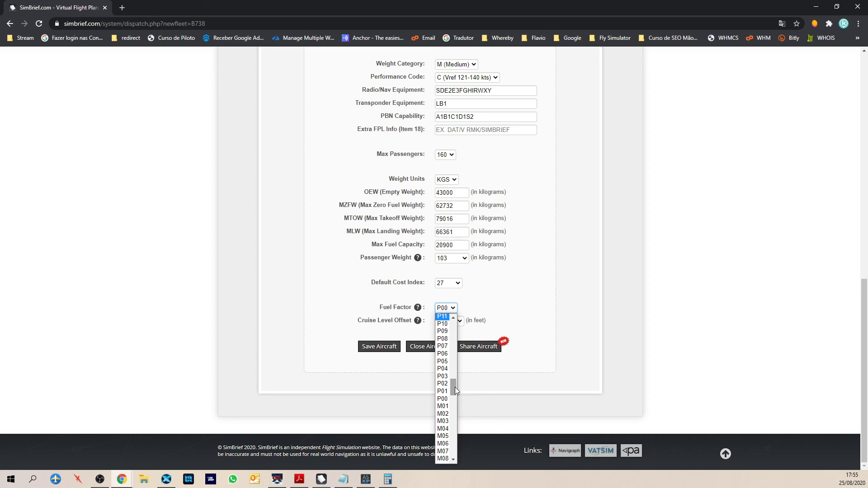
left_click_drag(456, 387, 459, 382)
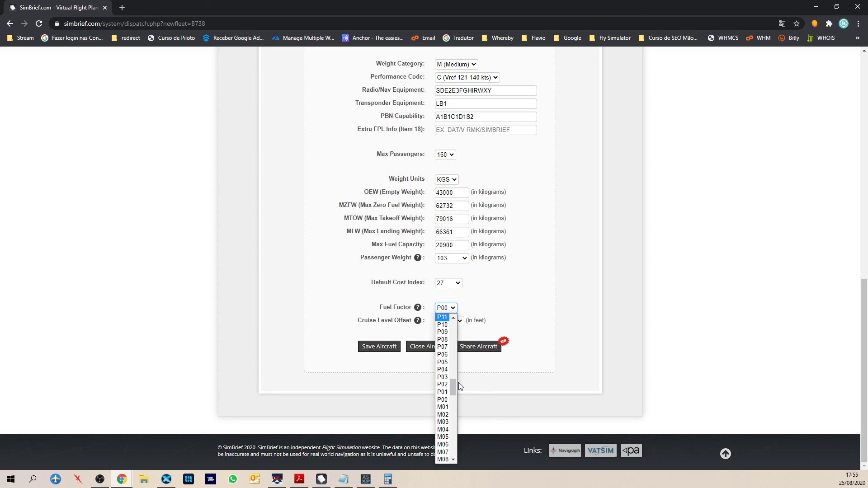
left_click(443, 362)
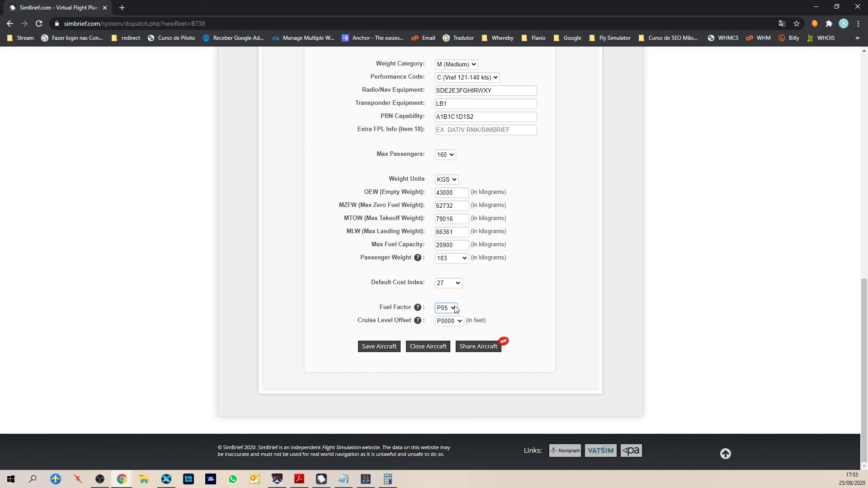
Step: Change the airframe's fuel factor to M05
left_click(454, 308)
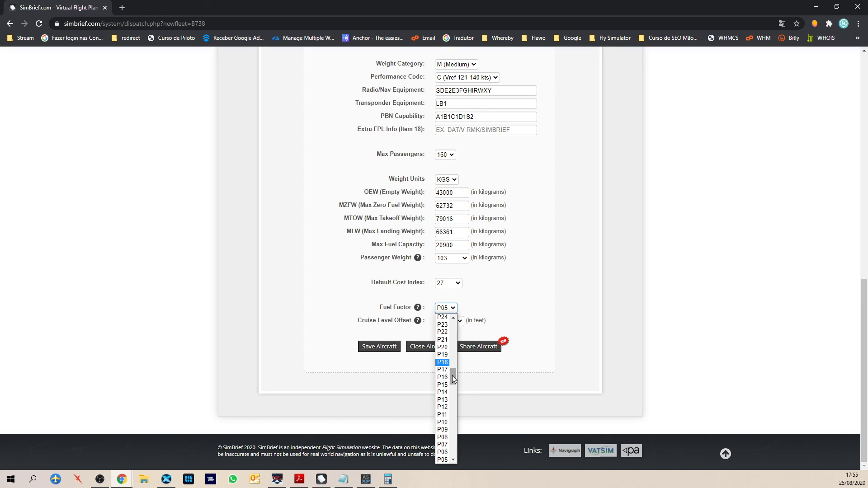
left_click_drag(453, 376, 453, 391)
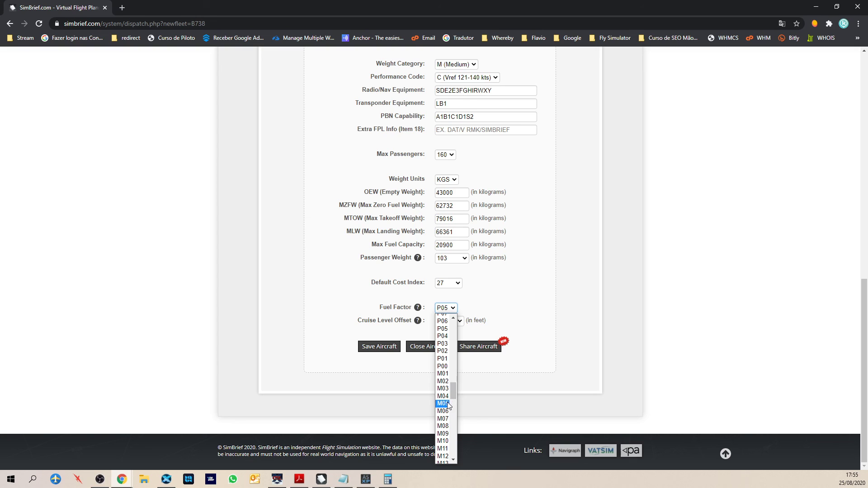
left_click(444, 409)
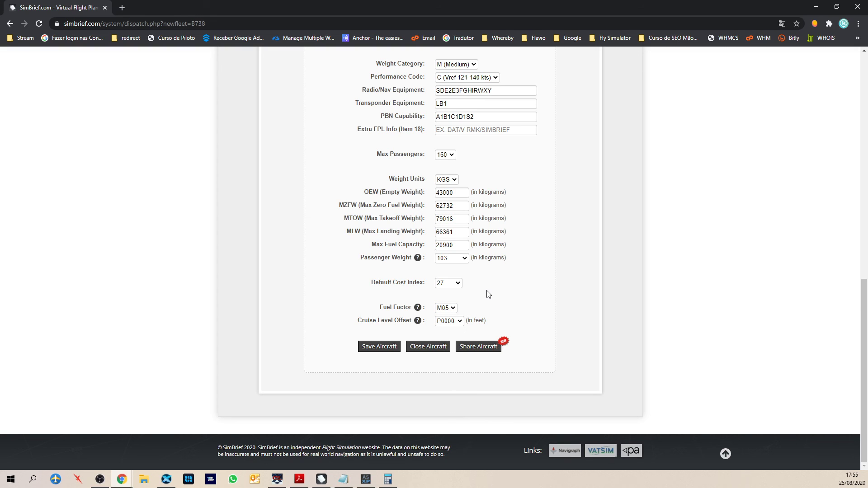
Step: Look through the range of fuel factor values and set the fuel factor back to P00
left_click(452, 309)
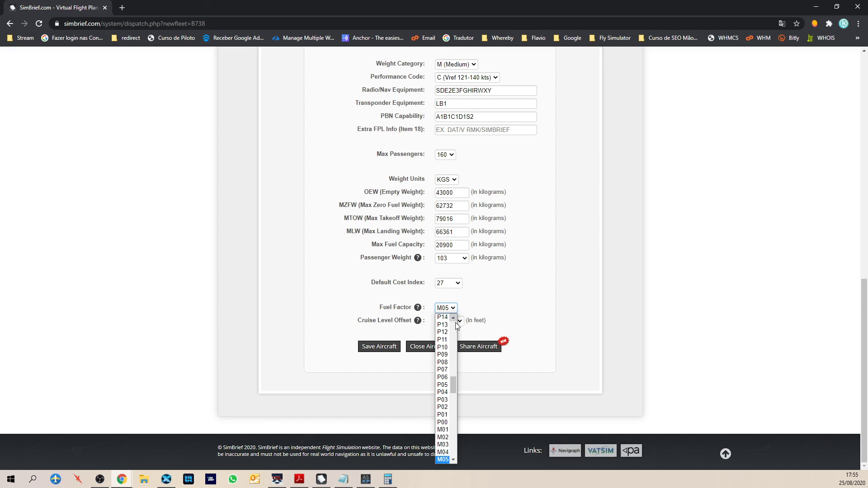
mouse_move(453, 385)
left_mouse_down()
mouse_move(457, 364)
mouse_move(455, 402)
left_mouse_up()
left_click(453, 309)
left_click(452, 309)
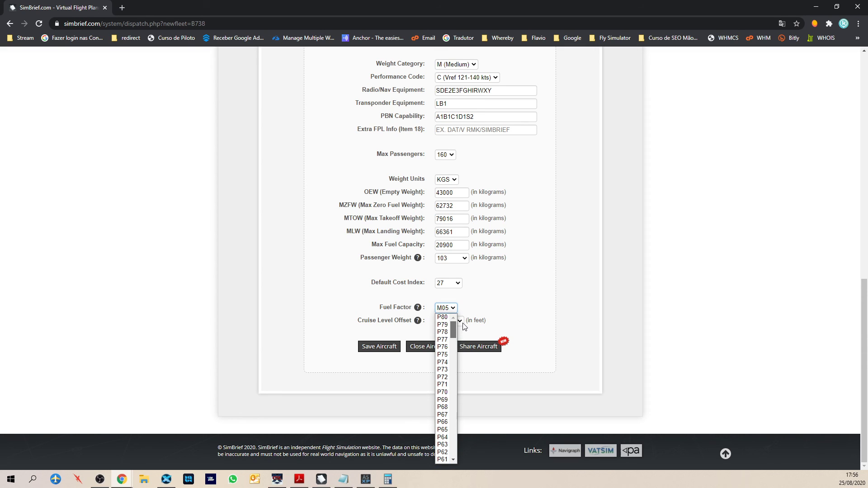
mouse_move(455, 376)
left_mouse_down()
mouse_move(458, 326)
mouse_move(450, 441)
mouse_move(457, 370)
left_mouse_up()
scroll(446, 369, "up", 4)
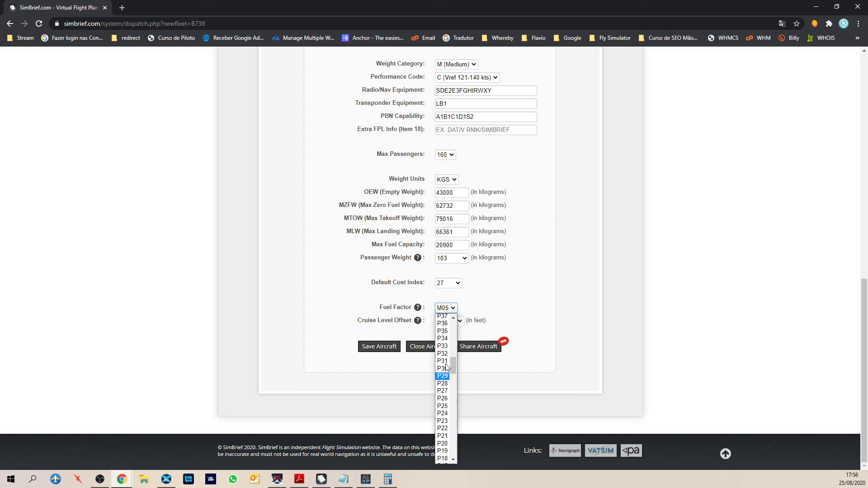
scroll(446, 371, "up", 6)
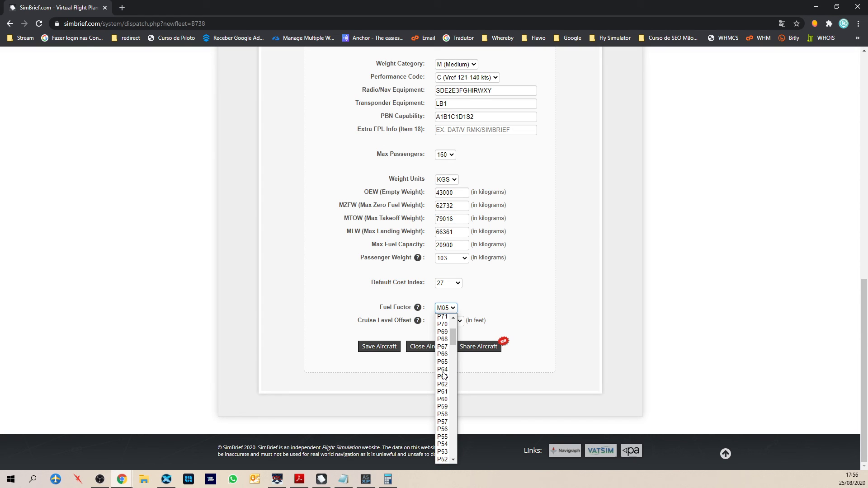
scroll(444, 375, "down", 6)
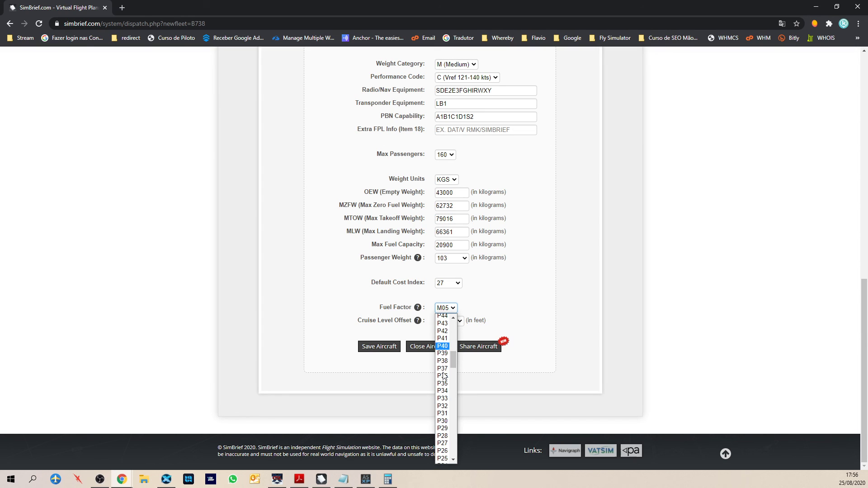
scroll(444, 373, "down", 6)
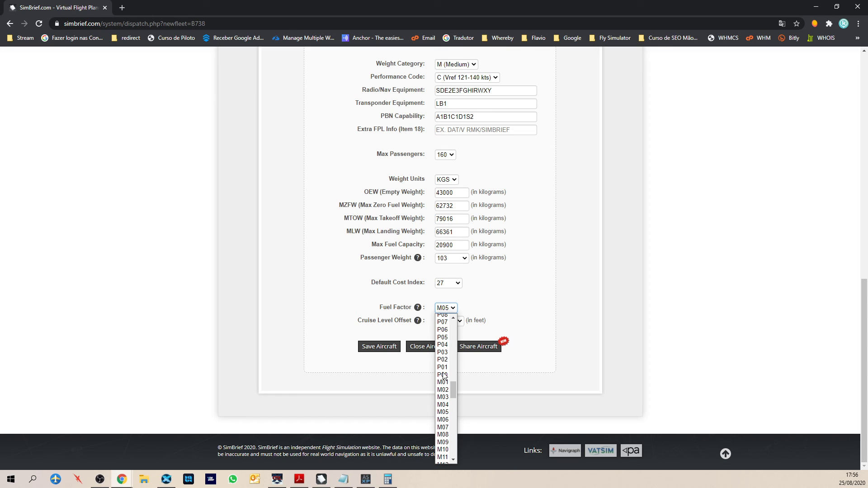
left_click(444, 375)
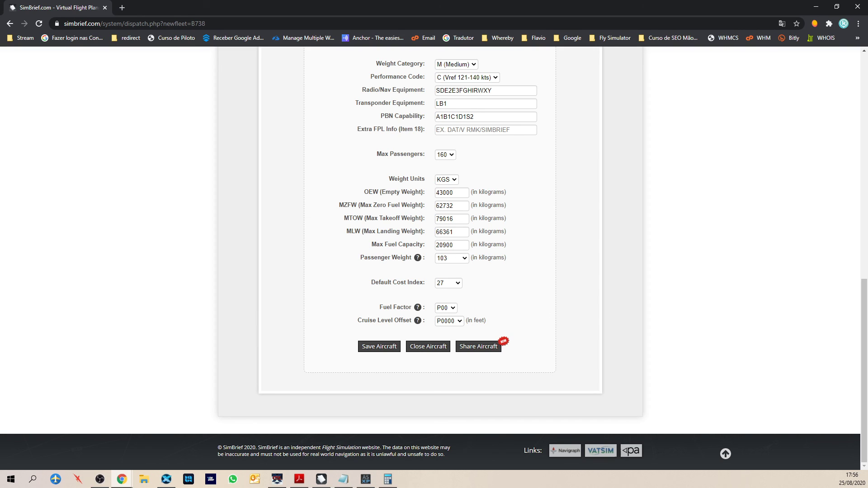
Step: Examine the airframe's fuel factor setting and the available cruise level offset values
key("alt+Tab")
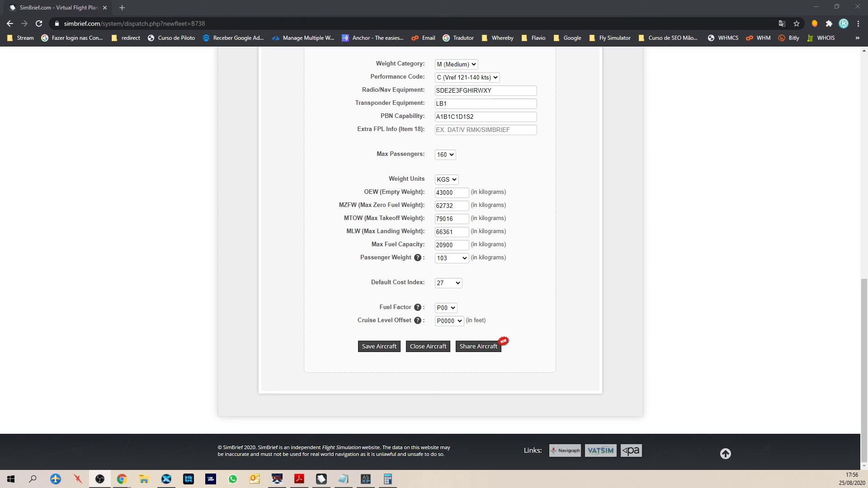
left_click(196, 322)
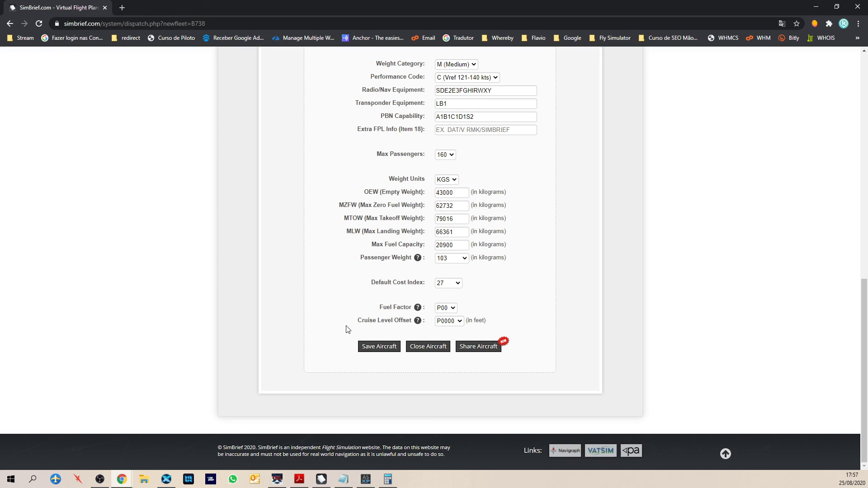
left_click_drag(382, 308, 412, 309)
left_click(407, 315)
left_click(453, 309)
left_click(468, 312)
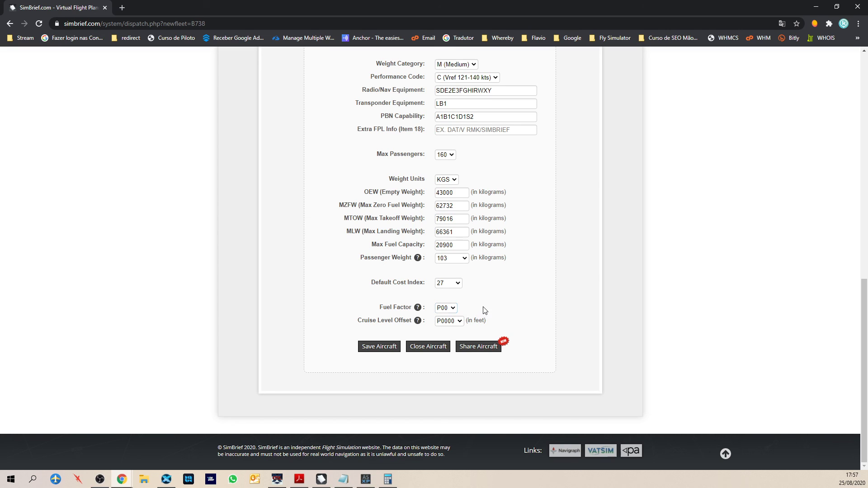
left_click_drag(394, 320, 358, 320)
left_click(385, 321)
left_click(461, 322)
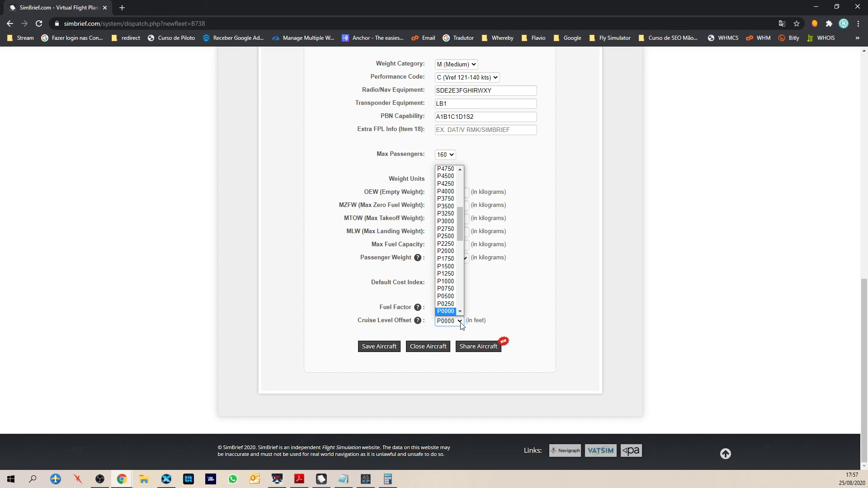
left_click(461, 324)
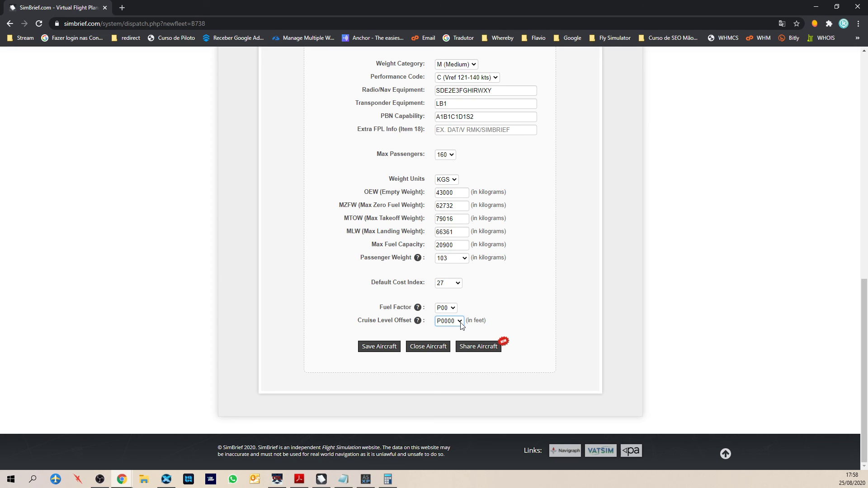
left_click(460, 321)
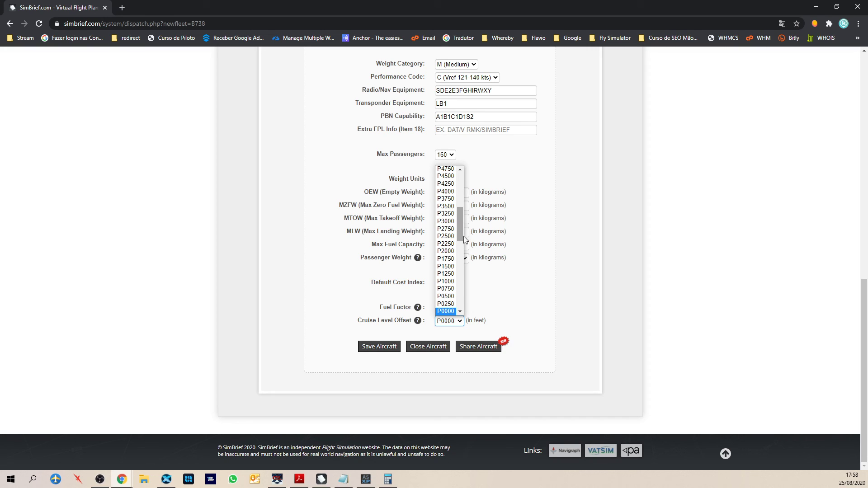
left_click(560, 274)
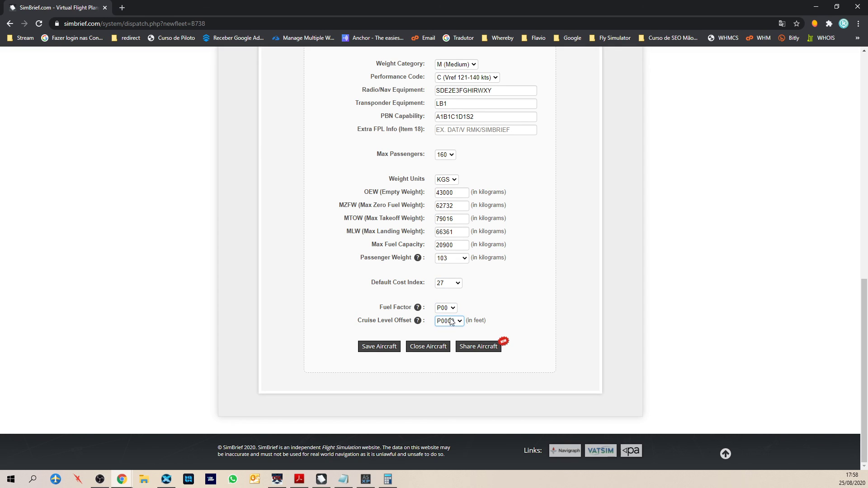
Step: Save the custom B737-800 airframe to the fleet
left_click(370, 349)
scroll(318, 374, "down", 5)
left_click(376, 349)
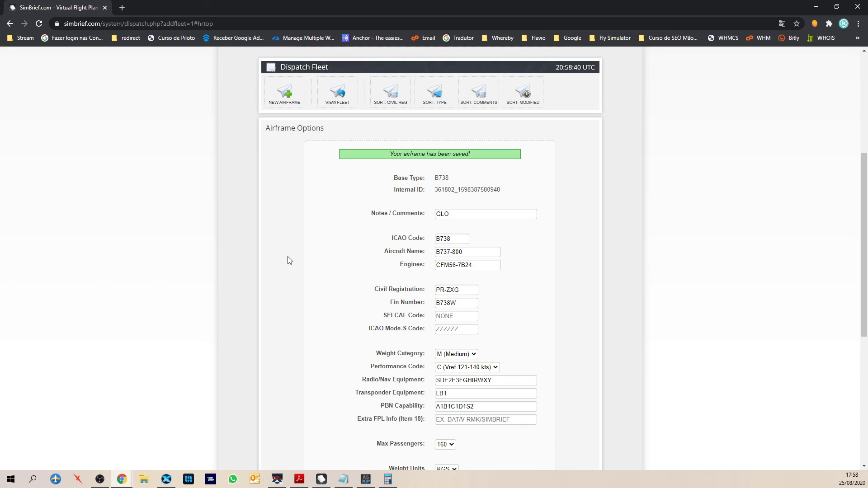
Step: Start a new flight and select the custom airframe PR-ZXG - B737-800 [GLO] as its aircraft
scroll(283, 296, "up", 2)
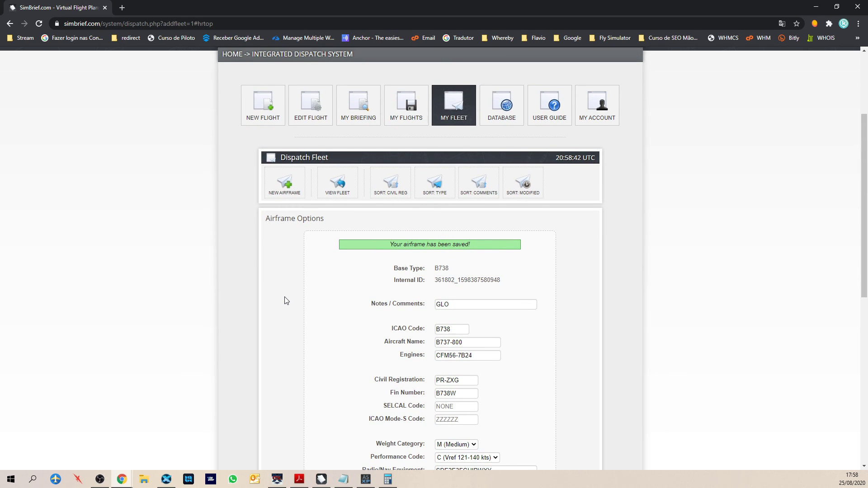
left_click(264, 113)
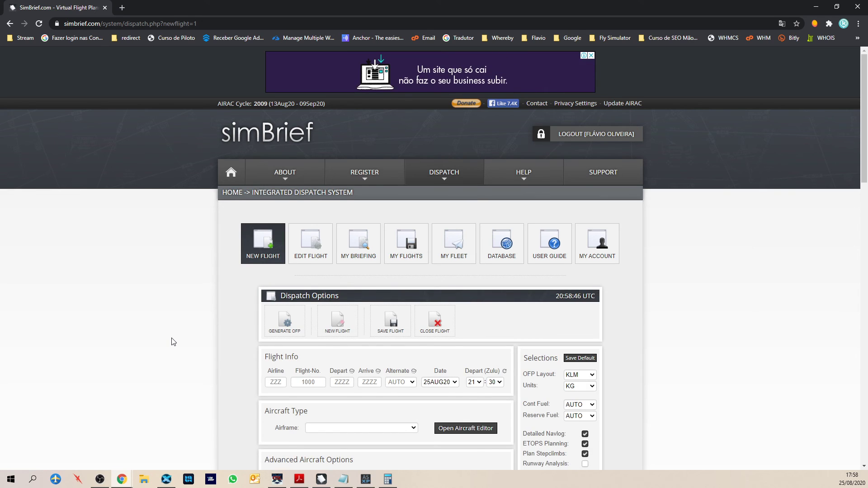
scroll(176, 313, "down", 4)
left_click(278, 202)
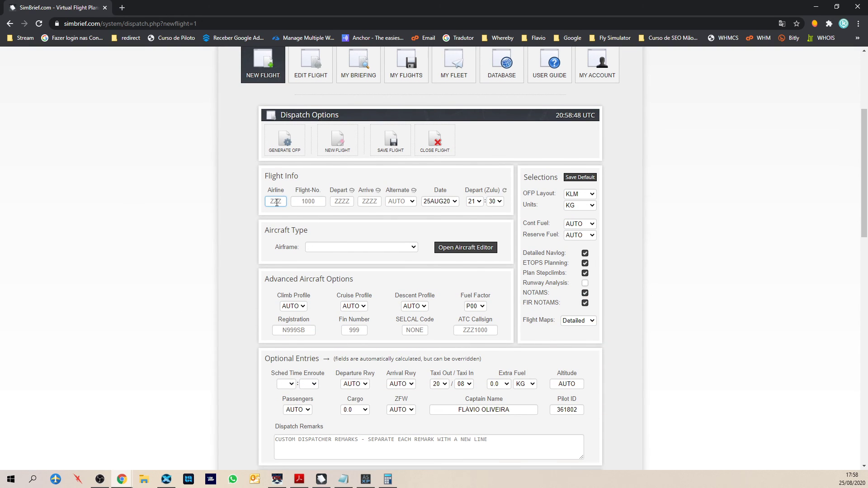
left_click(326, 248)
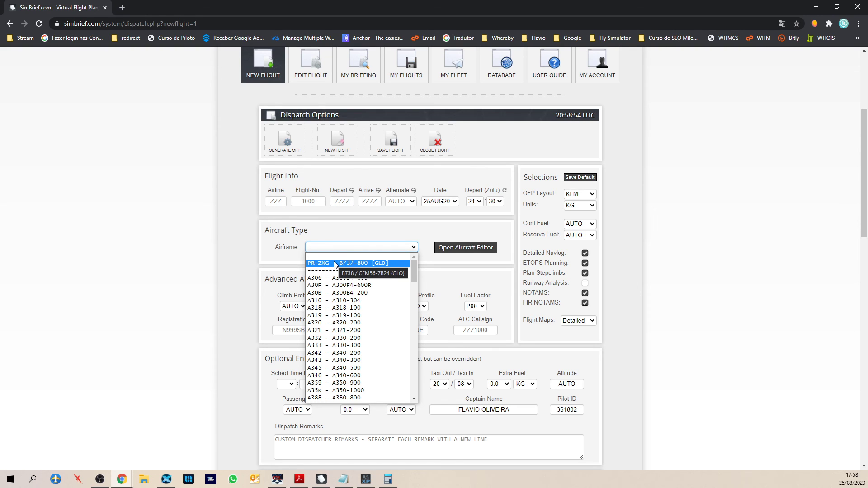
left_click(335, 263)
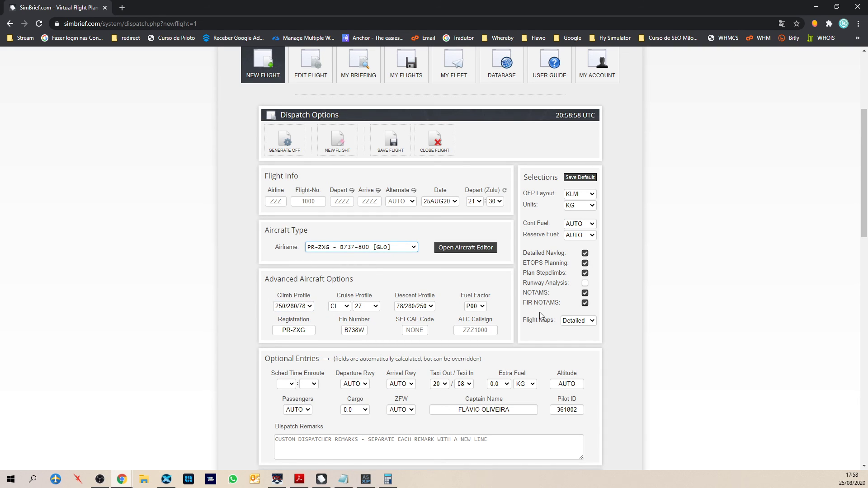
Step: Fill in the flight info with airline GLO, flight number 9481, departure SBBR and arrival SBCF
left_click(276, 202)
type("GLO")
key("Tab")
type("9481")
key("Tab")
type("SBBR")
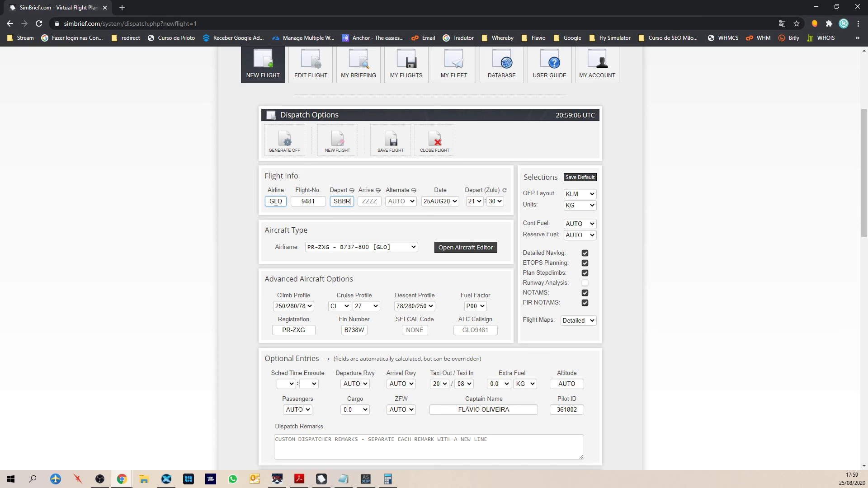
key("Tab")
type("SBCF")
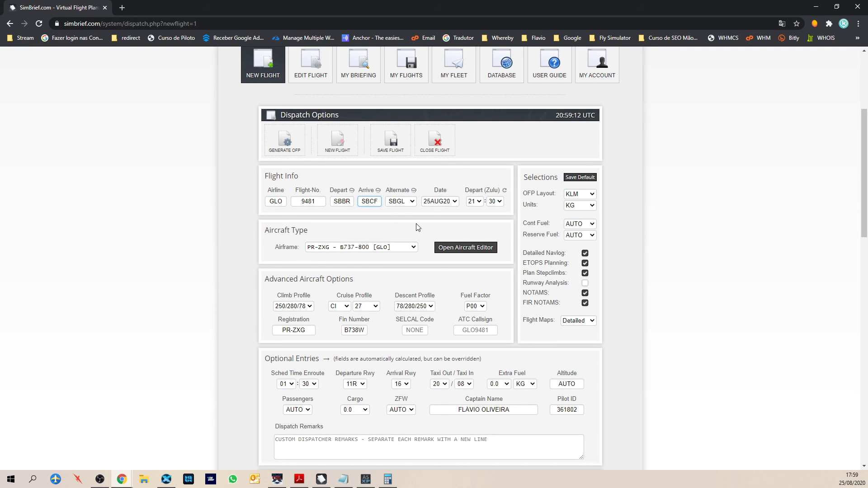
Step: Generate the OFP for flight GLO9481 and review its summary, route map and paperwork preview
left_click(284, 140)
left_click(417, 284)
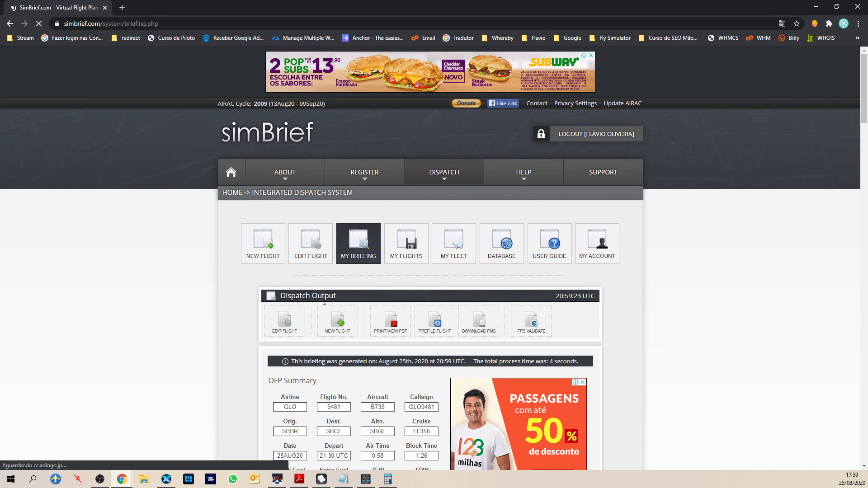
scroll(192, 279, "down", 5)
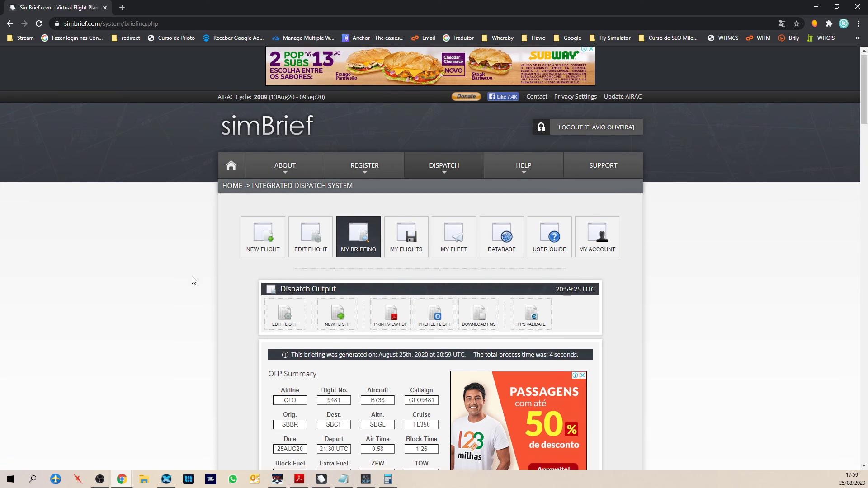
scroll(190, 274, "down", 10)
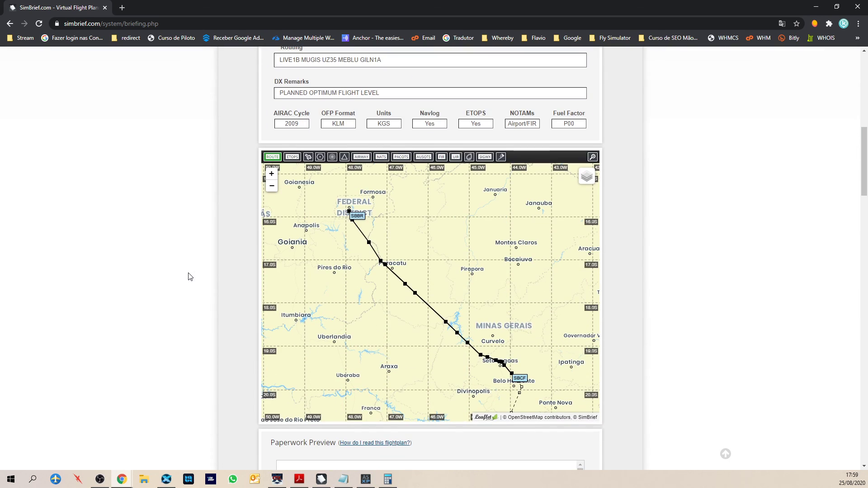
scroll(191, 279, "down", 1)
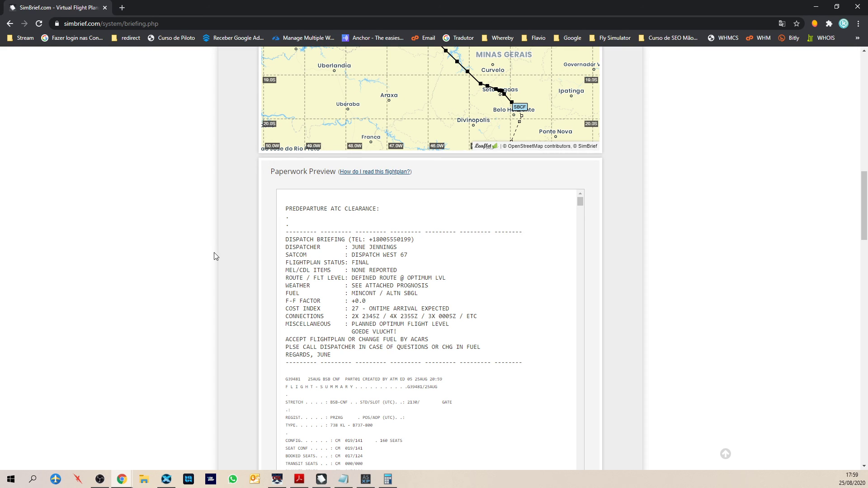
scroll(213, 299, "up", 10)
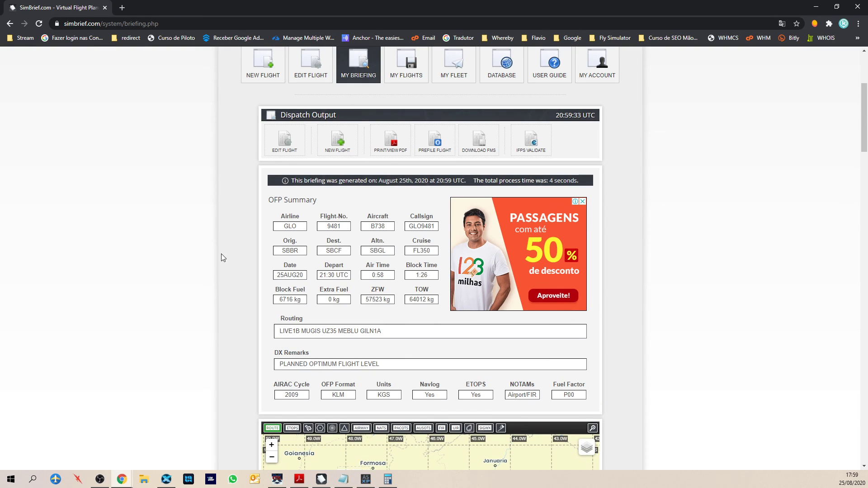
Step: Edit the flight to use the LIDO OFP layout and save the selections as the default for new flights
left_click(285, 141)
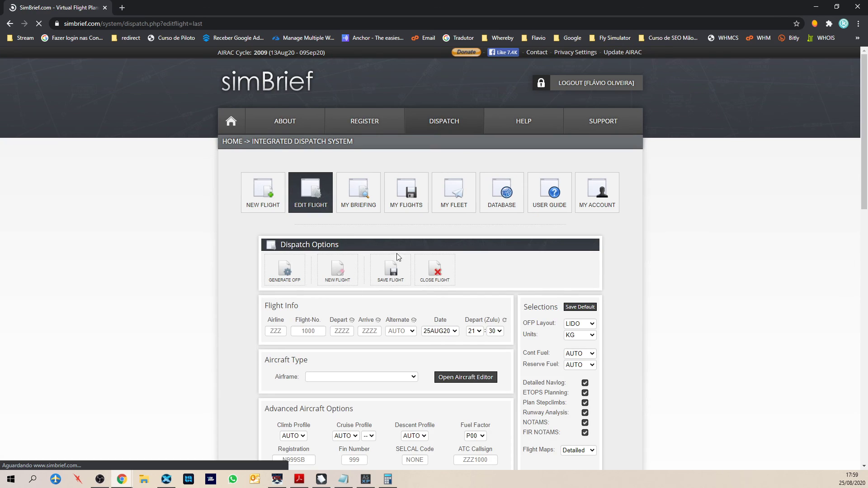
scroll(633, 322, "down", 3)
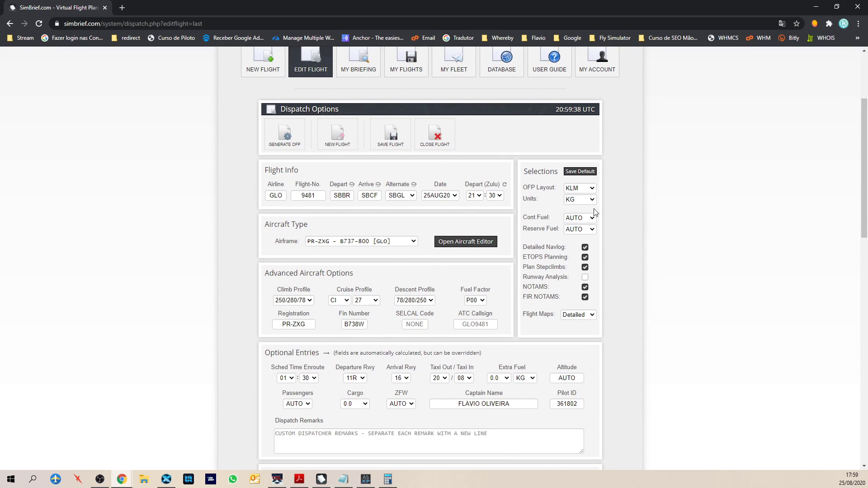
left_click(580, 188)
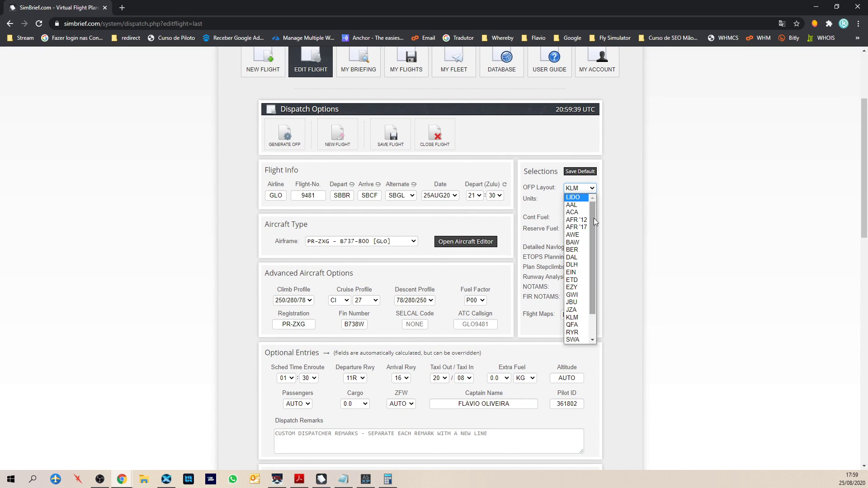
left_click(580, 198)
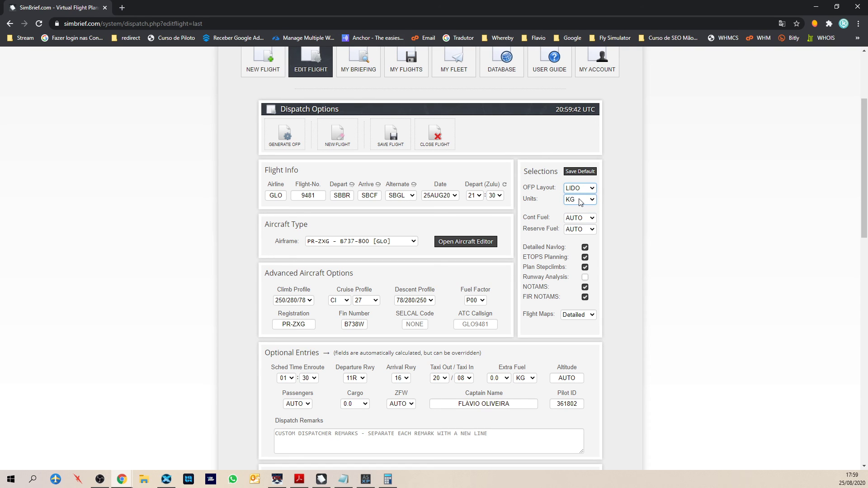
left_click(580, 171)
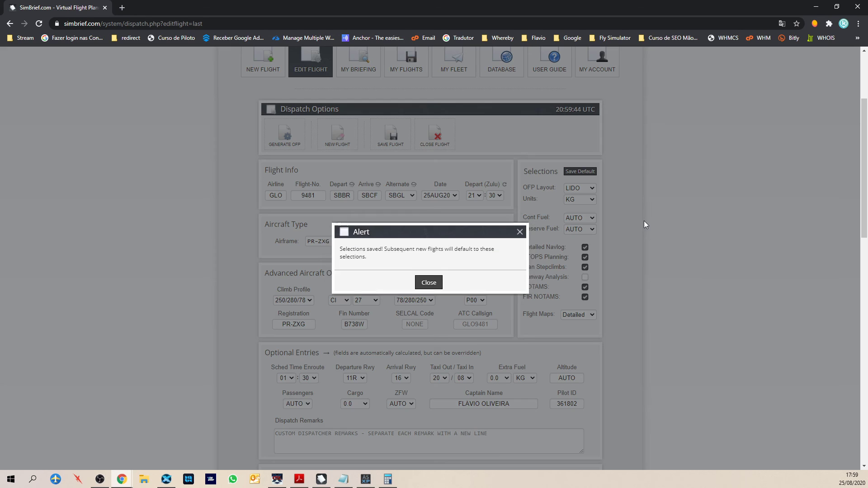
left_click(428, 281)
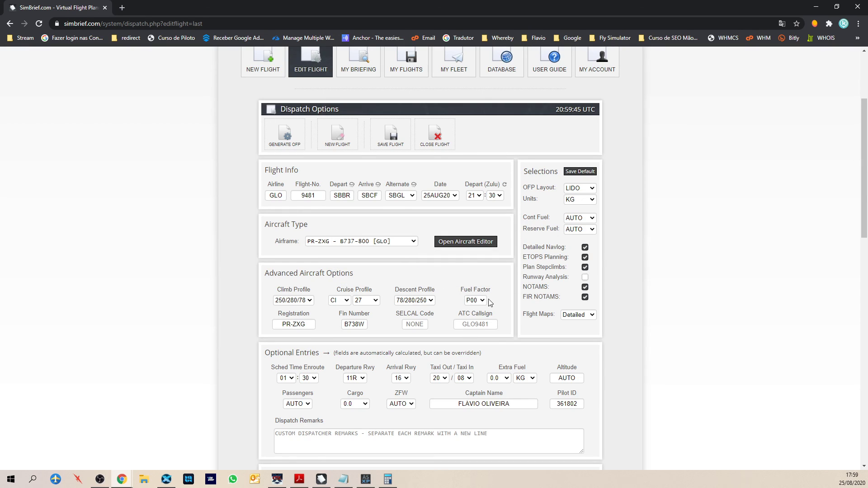
Step: Regenerate the flight's OFP in the LIDO layout and check the OFP summary
left_click(289, 145)
left_click(417, 286)
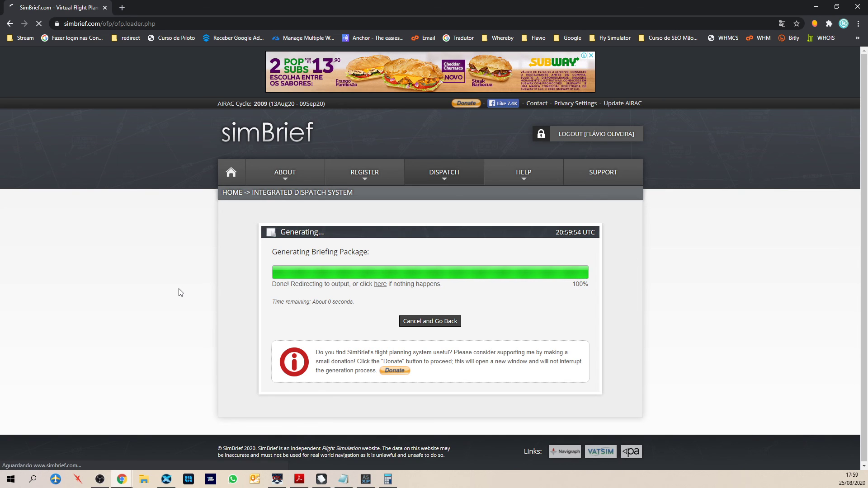
scroll(190, 292, "down", 1)
scroll(191, 292, "down", 4)
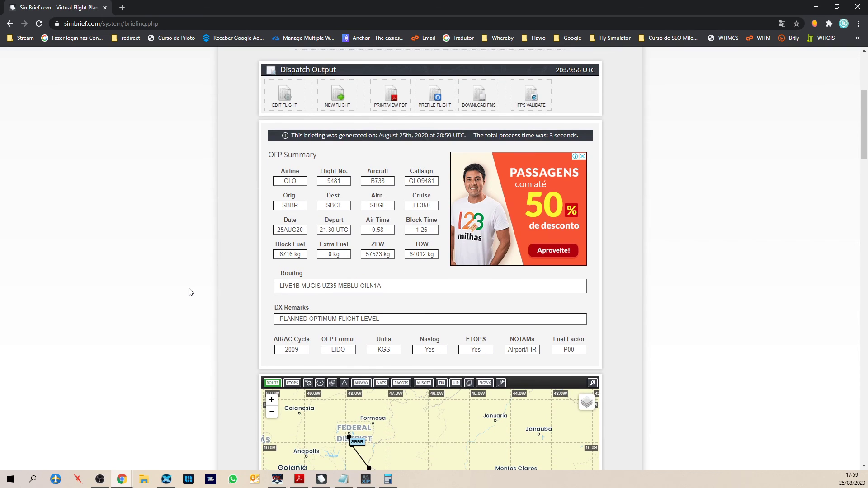
scroll(193, 291, "down", 2)
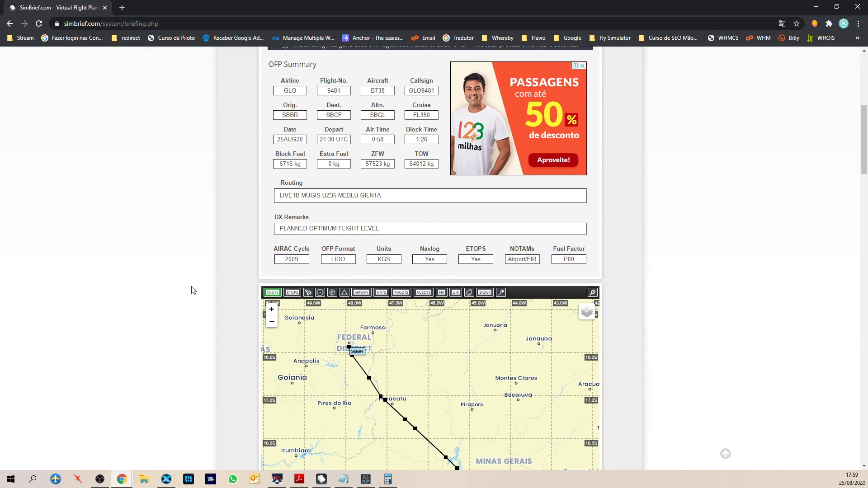
Step: Examine the planned fuel and weights sections of the paperwork preview, marking the estimated passenger count
scroll(196, 290, "down", 10)
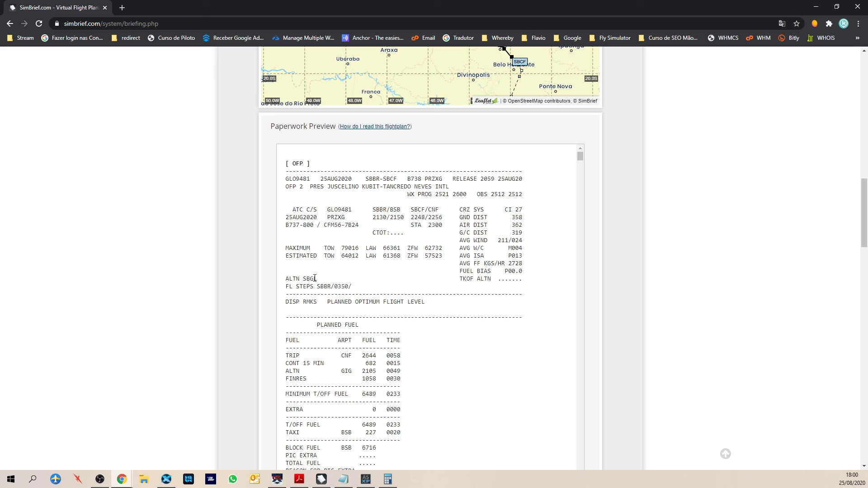
scroll(342, 281, "down", 1)
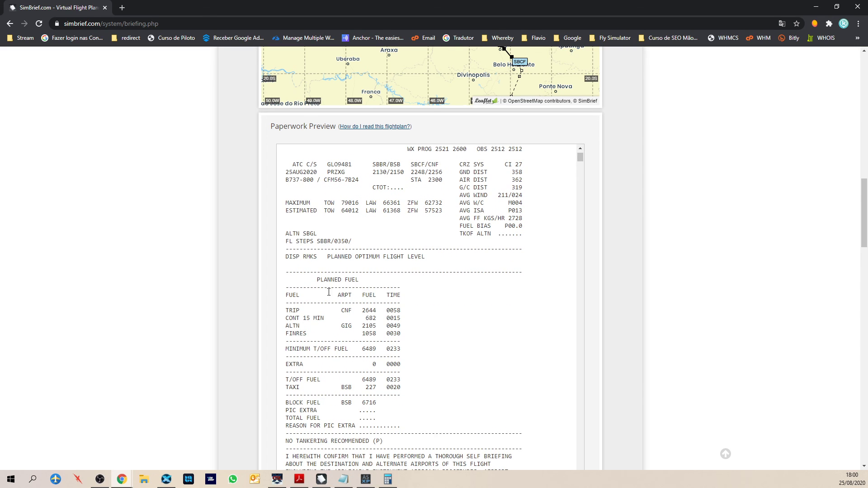
scroll(332, 308, "down", 20)
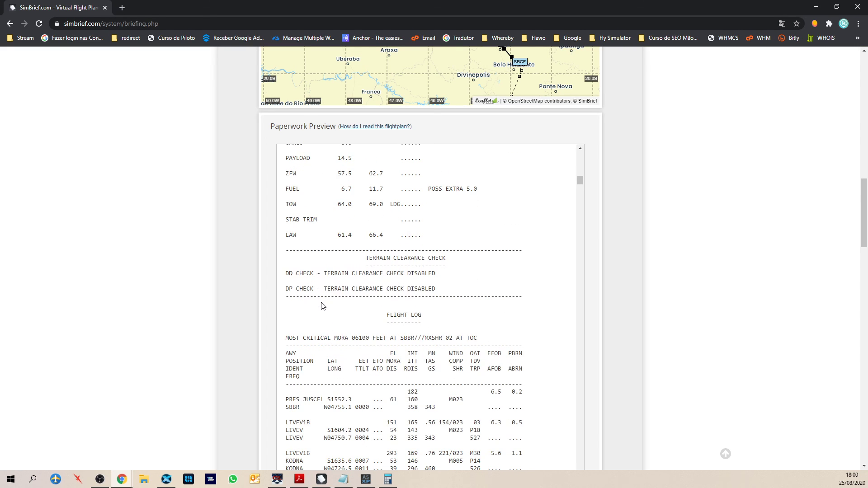
scroll(323, 304, "up", 2)
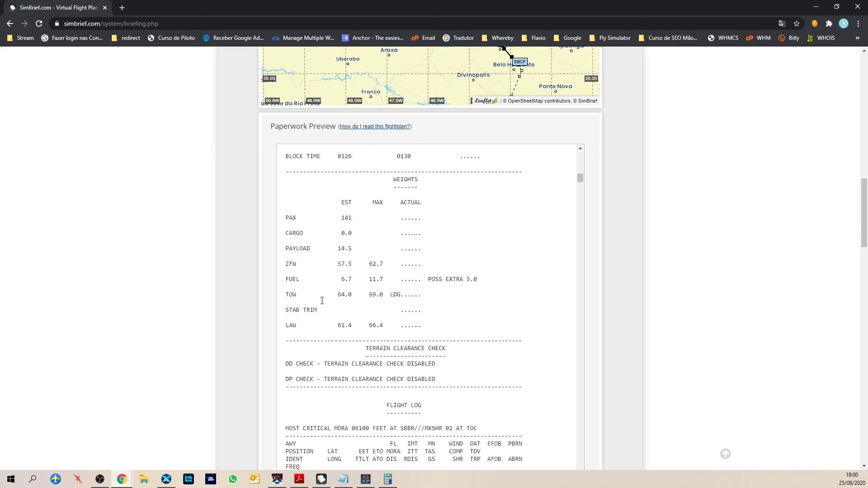
left_click_drag(342, 221, 350, 219)
left_click(352, 219)
double_click(349, 219)
left_click(352, 219)
left_click_drag(352, 219, 340, 220)
Step: Log out and log back in to another account using its saved username and password
scroll(219, 296, "up", 18)
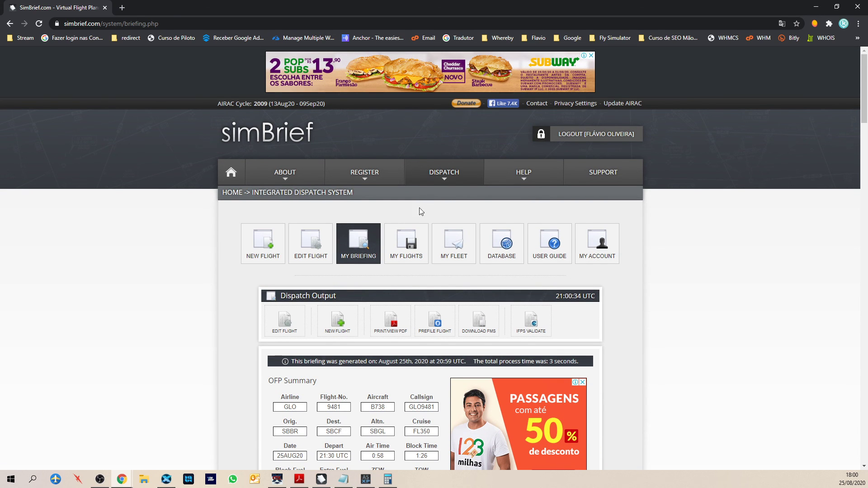
left_click(591, 136)
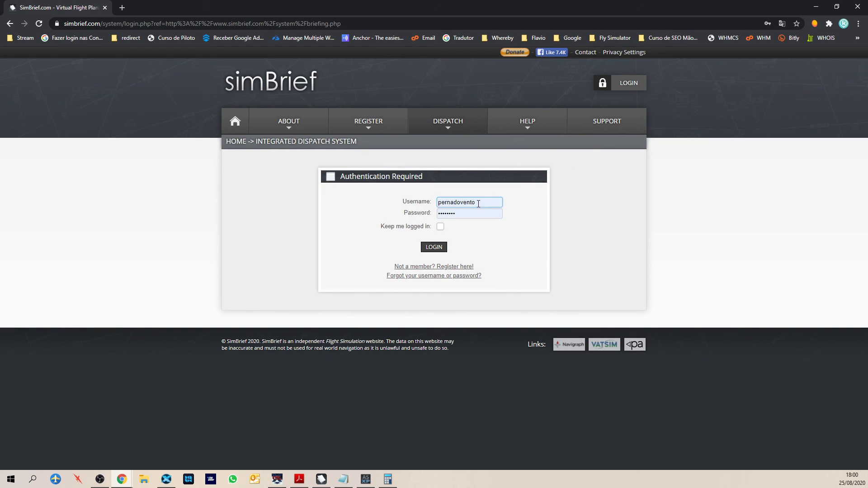
left_click(478, 203)
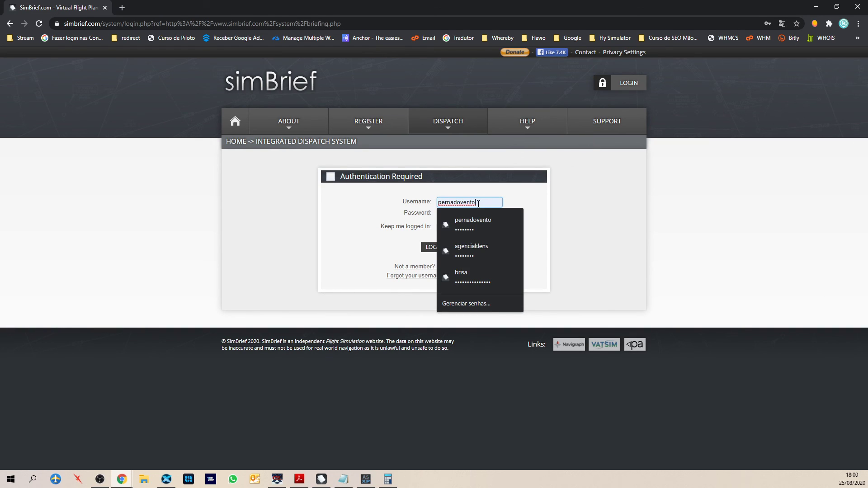
left_click(467, 248)
left_click(435, 248)
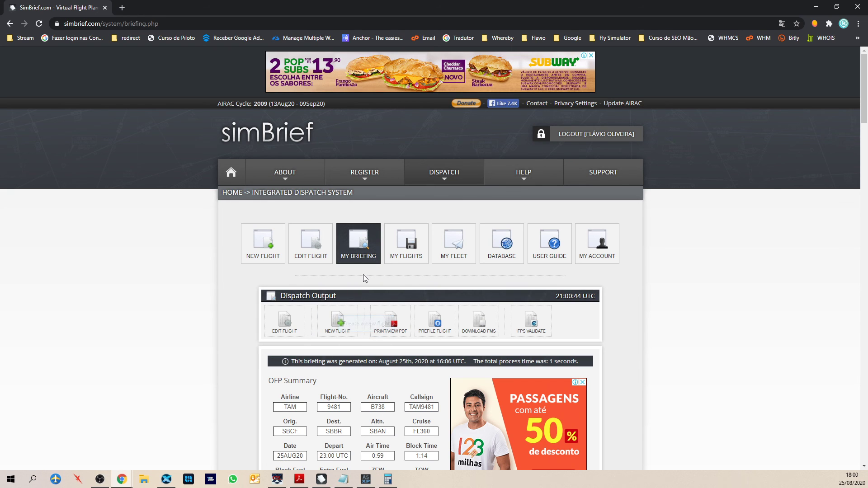
Step: Open the fleet's B77W airframe with the comment PT-MUI, review its weights and cruise level offset, and close it without saving
left_click(454, 246)
scroll(226, 341, "down", 2)
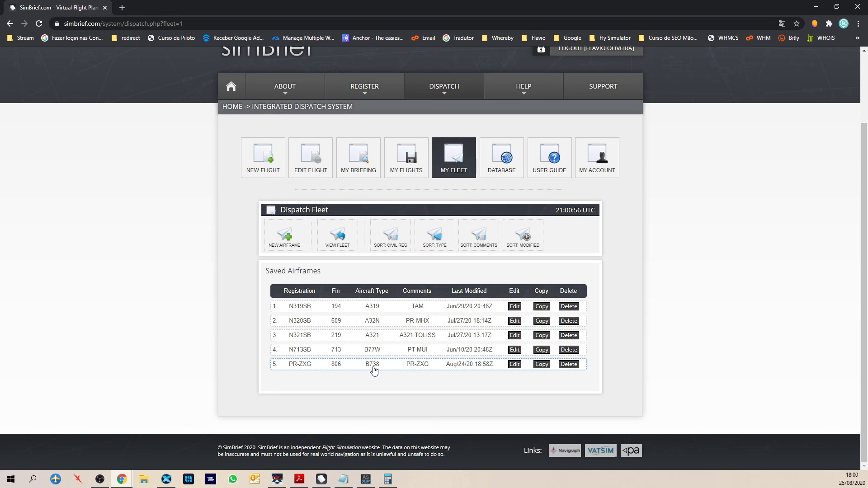
left_click(515, 349)
scroll(177, 326, "down", 7)
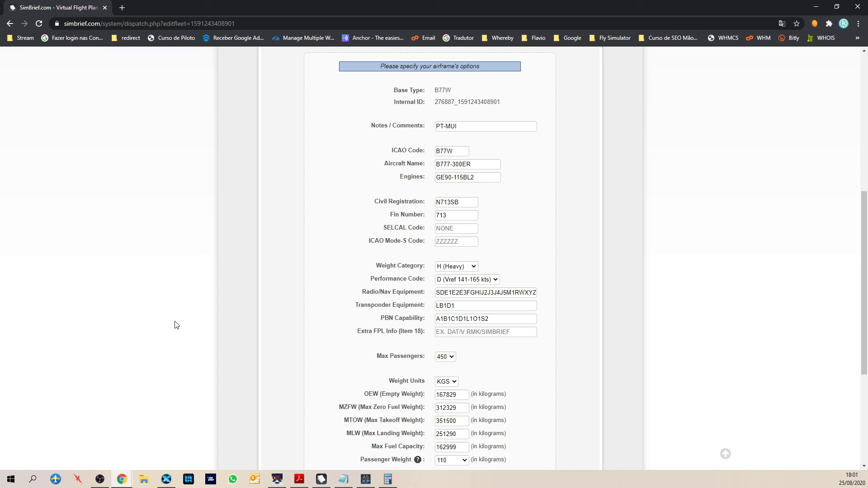
left_click_drag(863, 199, 867, 212)
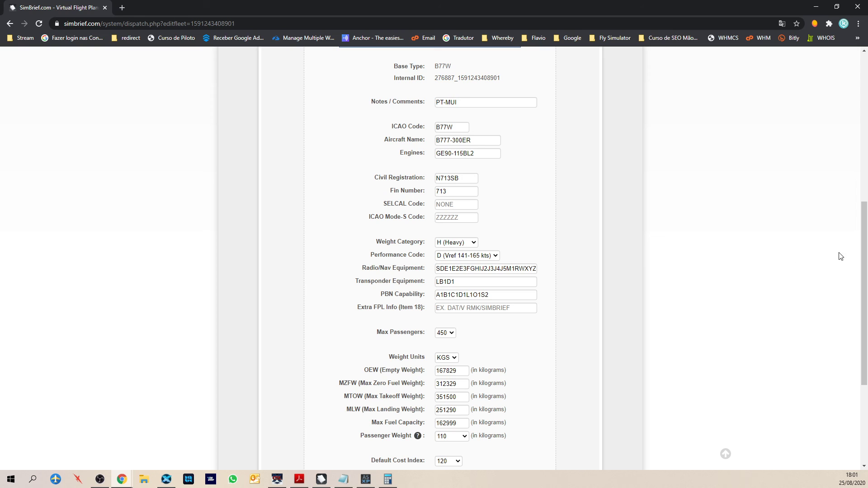
left_click_drag(864, 232, 867, 263)
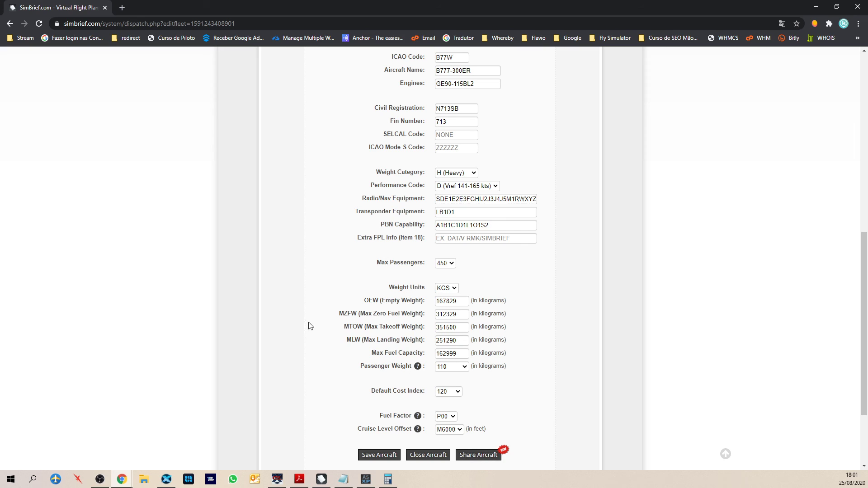
left_click(422, 456)
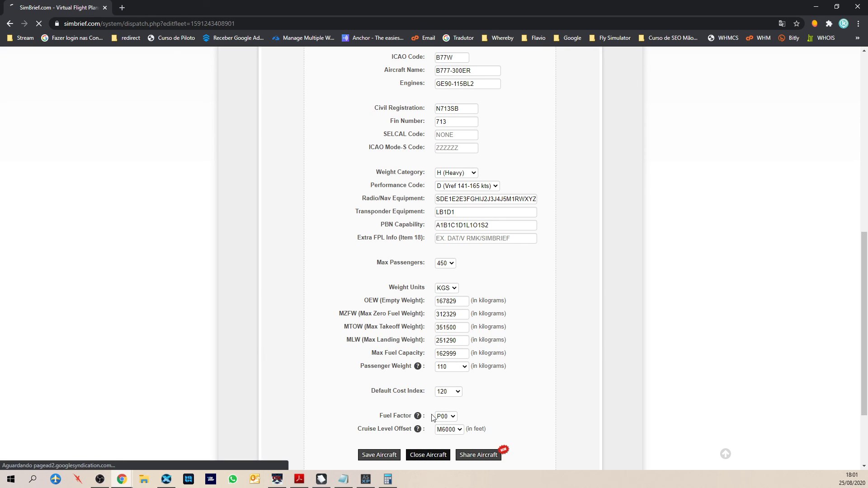
scroll(190, 380, "down", 2)
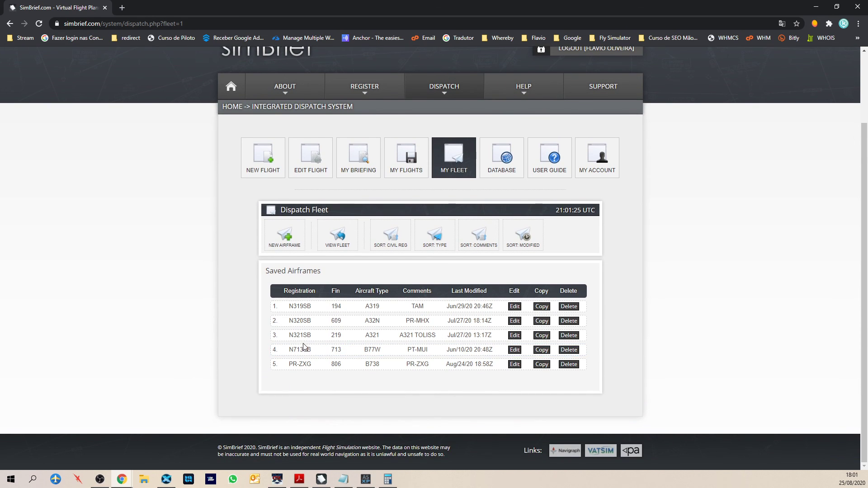
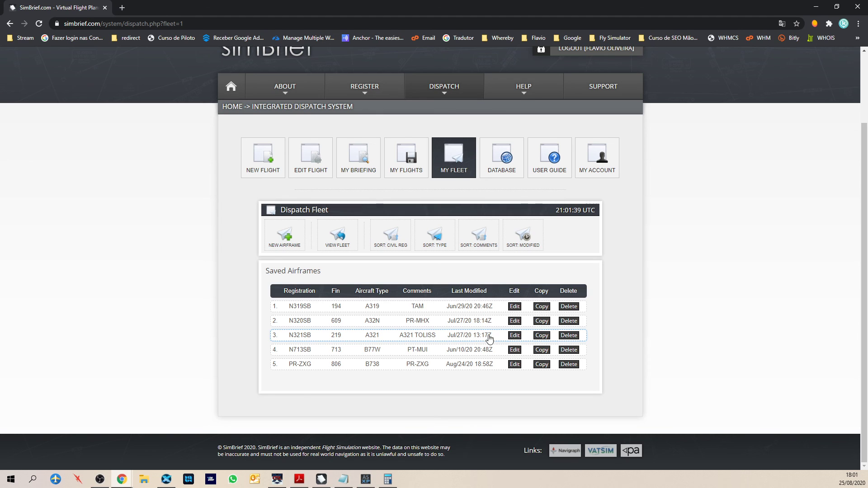
Step: Open the A321 TOLISS airframe, review its passenger, weight and fuel settings, and close it without saving
left_click(515, 337)
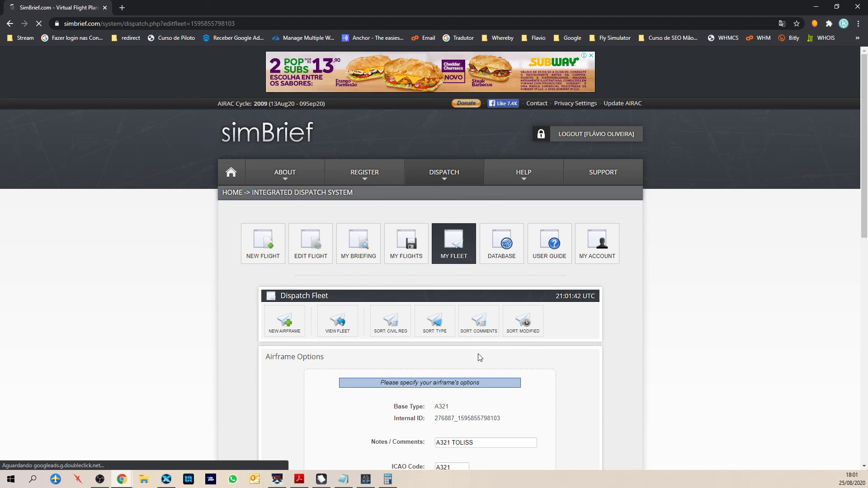
scroll(449, 354, "down", 4)
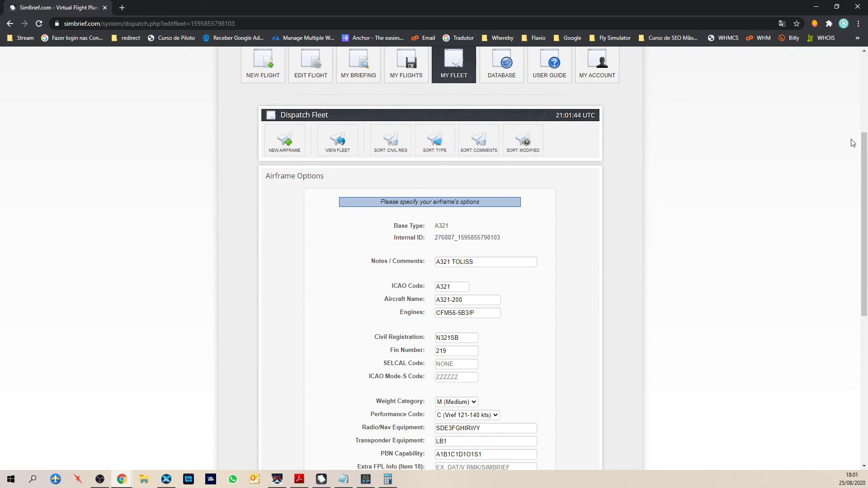
left_click_drag(863, 150, 865, 219)
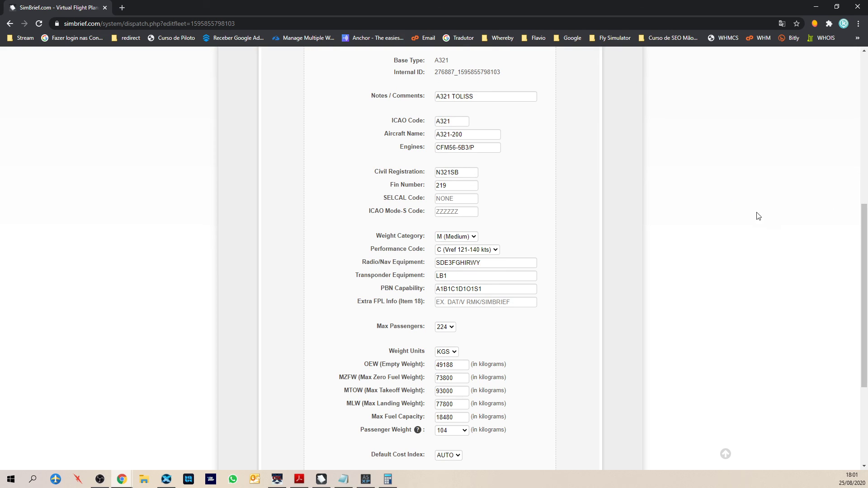
left_click_drag(865, 212, 864, 235)
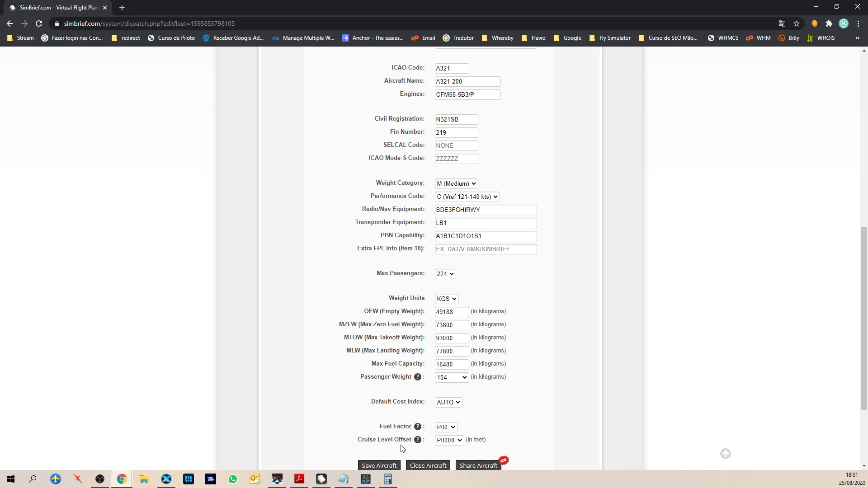
scroll(259, 401, "up", 2)
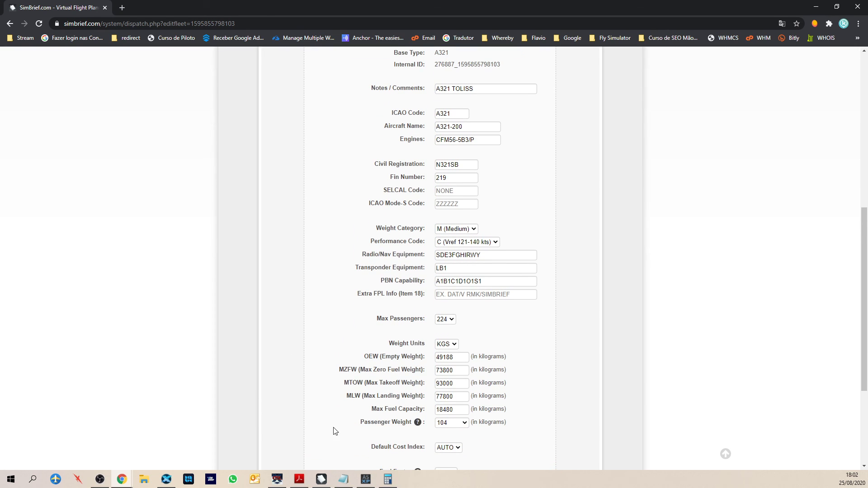
scroll(326, 404, "down", 3)
left_click(427, 377)
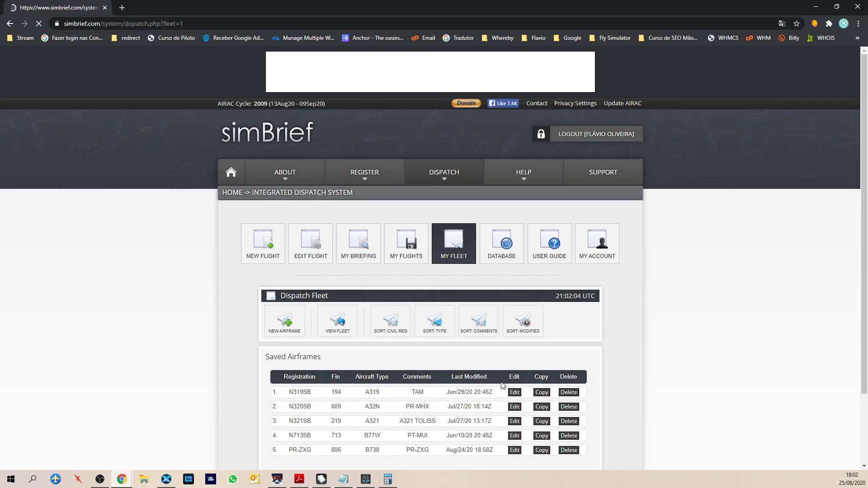
Step: Open the fleet's A32N airframe with the comment PR-MHX, set its passenger weight to 103 kg, and save it
scroll(368, 398, "down", 2)
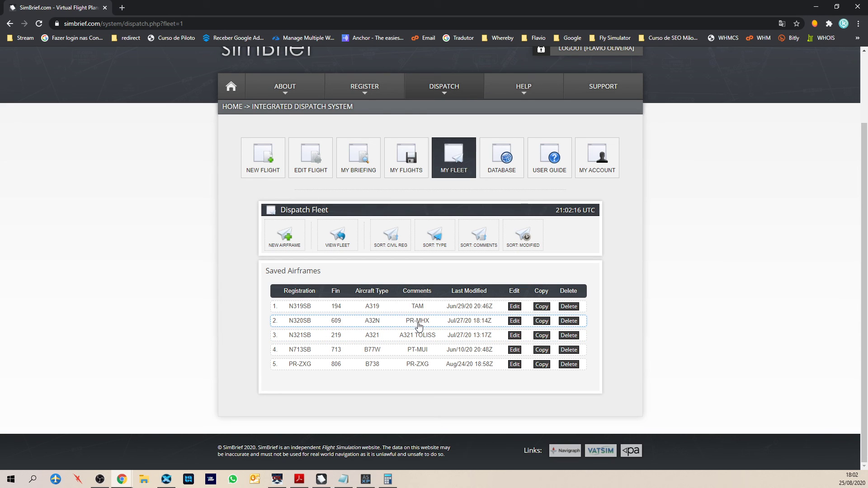
left_click(514, 321)
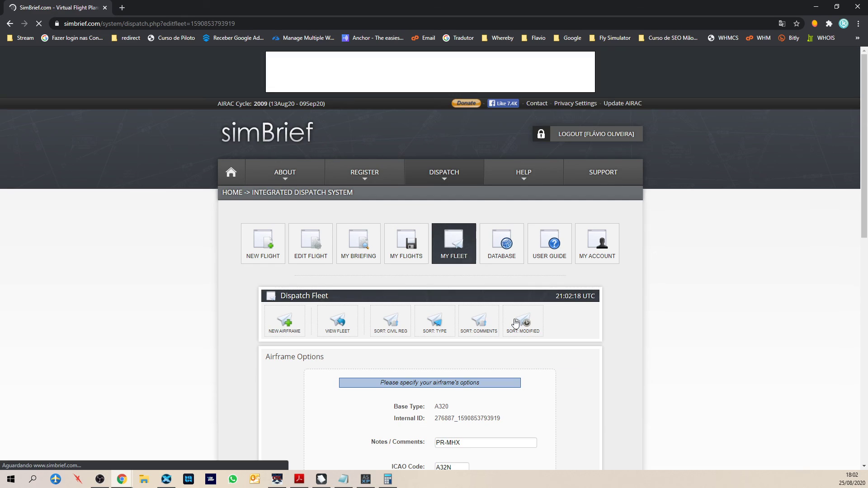
scroll(188, 361, "down", 4)
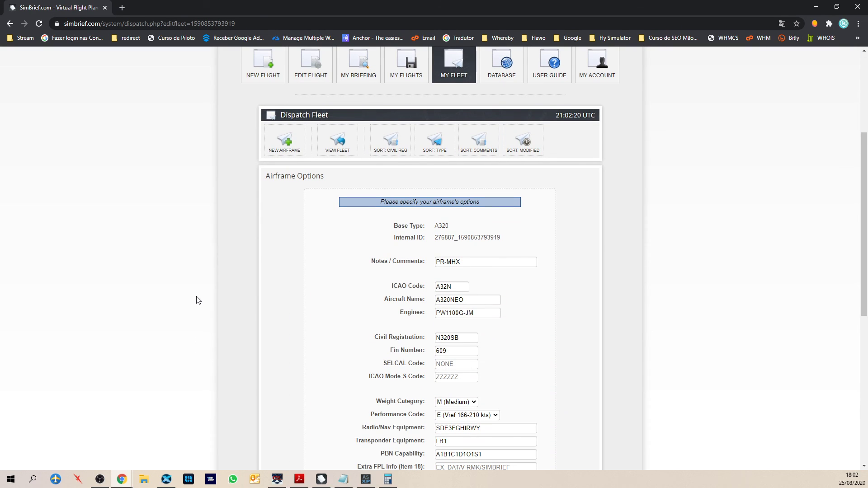
scroll(196, 300, "down", 2)
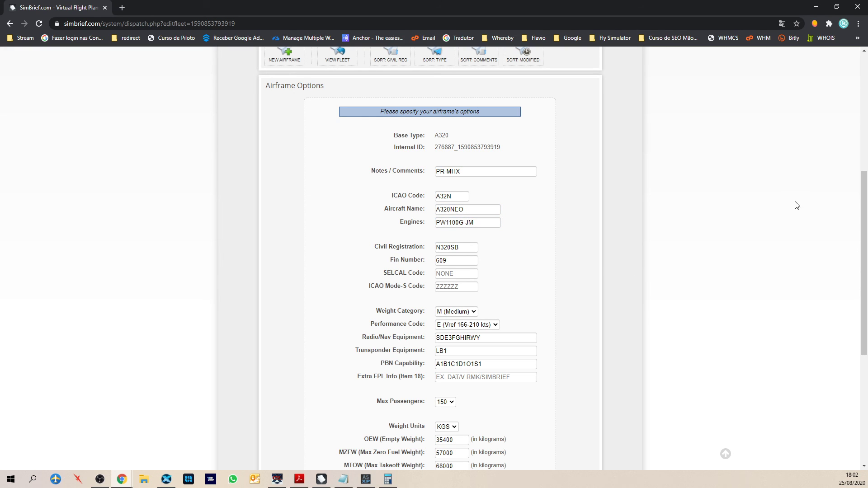
left_click_drag(864, 191, 865, 225)
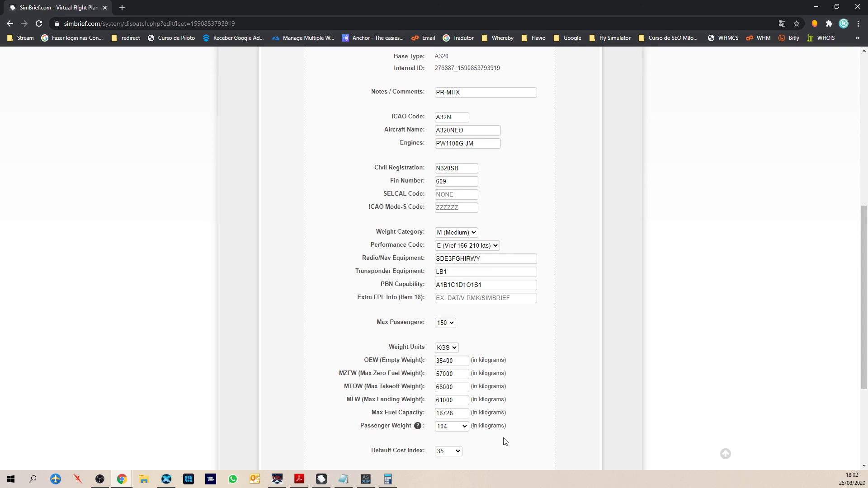
left_click(463, 432)
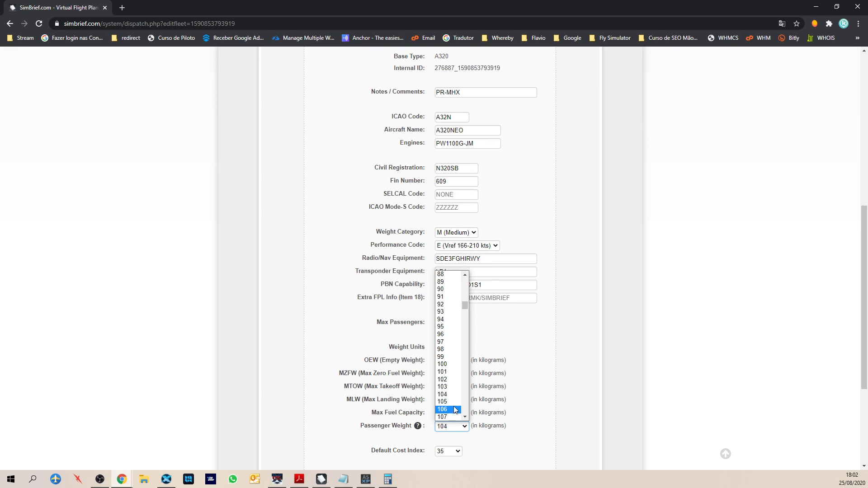
left_click(451, 386)
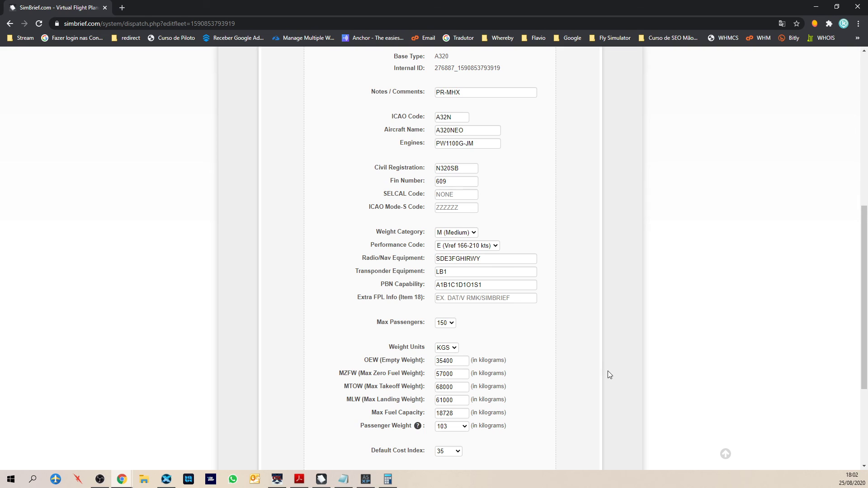
scroll(608, 371, "down", 2)
scroll(607, 374, "up", 1)
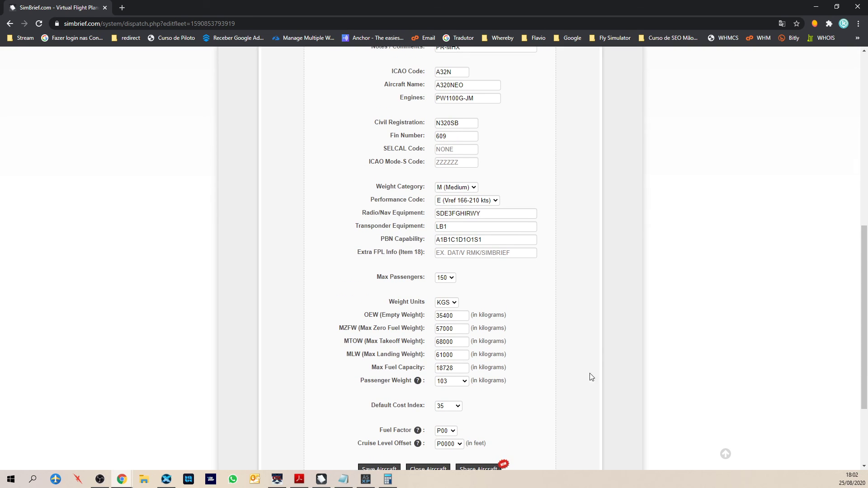
scroll(560, 389, "down", 1)
left_click(379, 425)
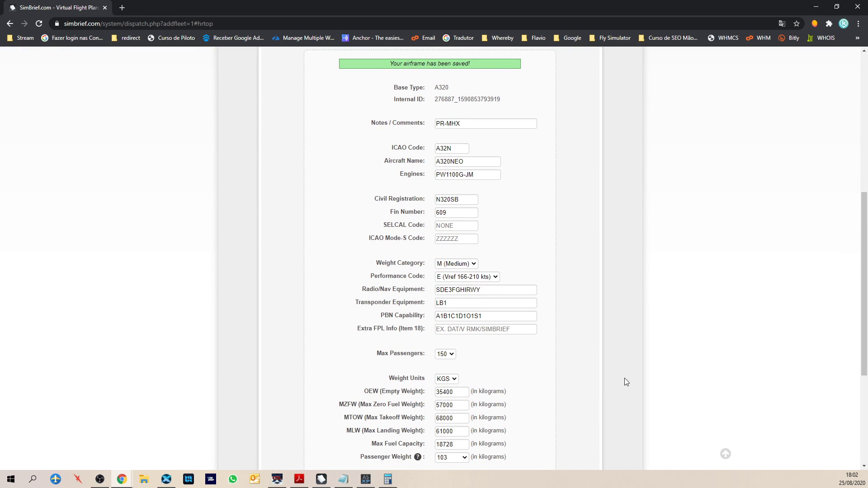
Step: Review the saved PR-MHX airframe's passenger and weight settings and close the airframe
left_click_drag(865, 242, 864, 255)
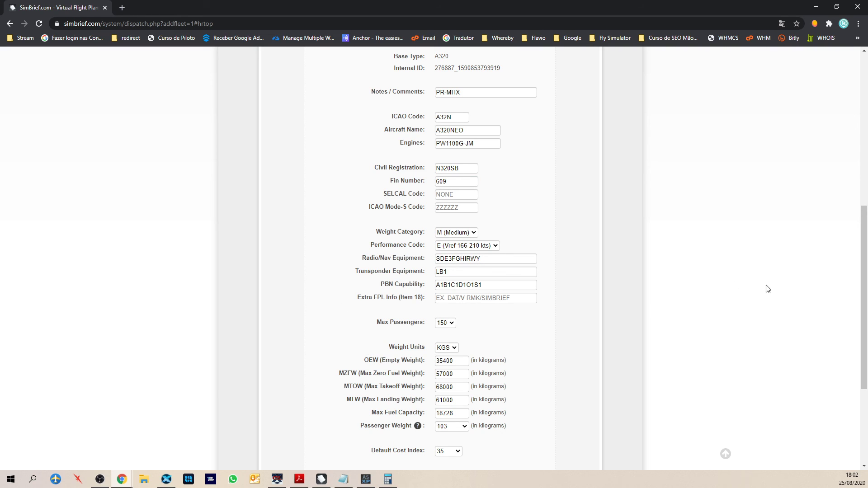
left_click_drag(865, 268, 866, 250)
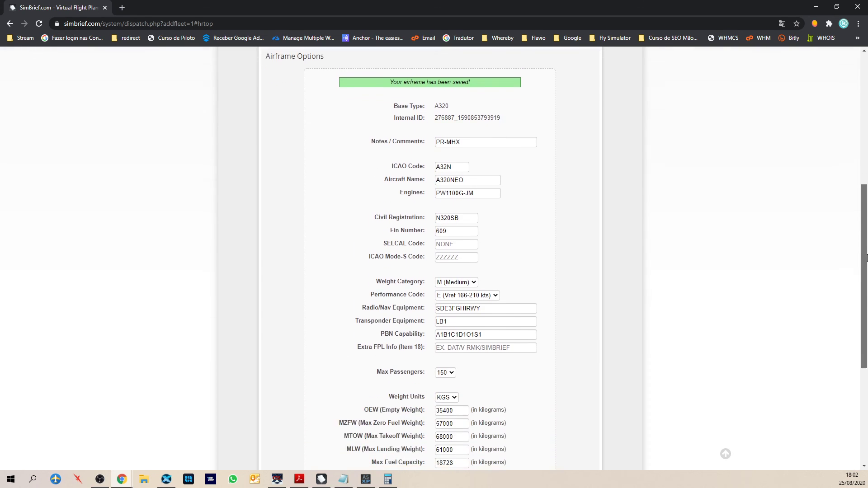
scroll(605, 384, "down", 4)
left_click(427, 433)
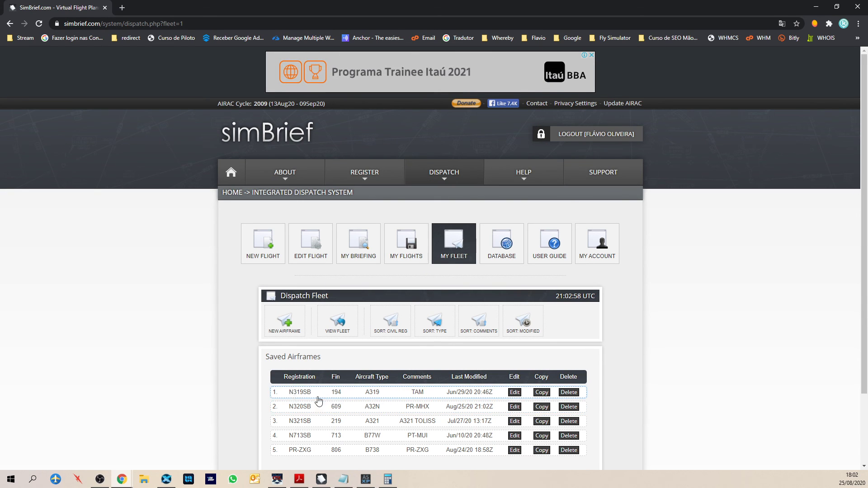
Step: Open the A319 airframe with the comment TAM, review its passenger, weight and fuel settings, and close it without saving
left_click(515, 392)
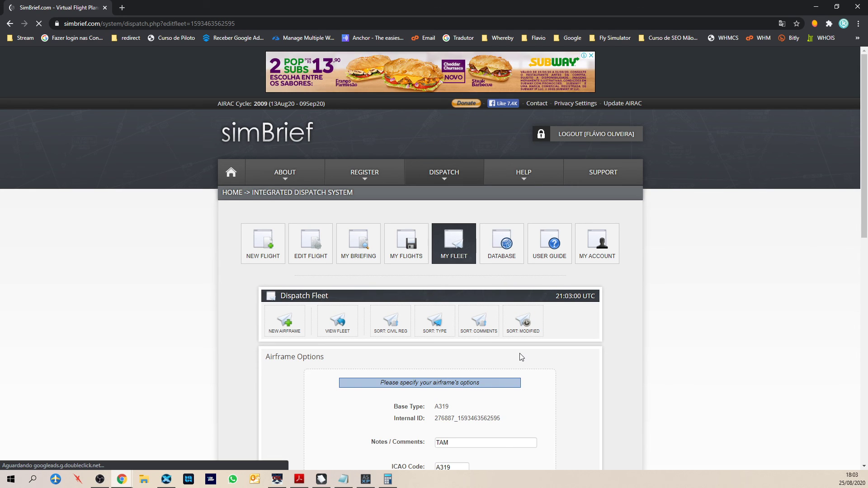
left_click_drag(863, 115, 864, 255)
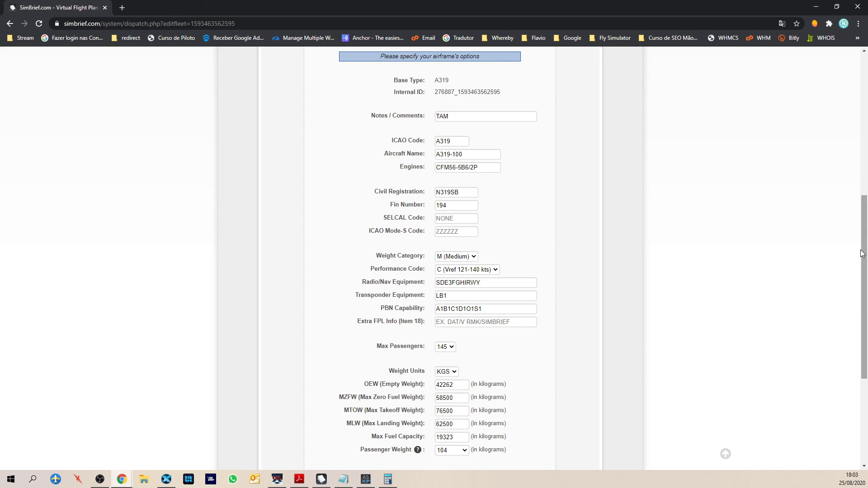
left_click_drag(864, 207, 866, 217)
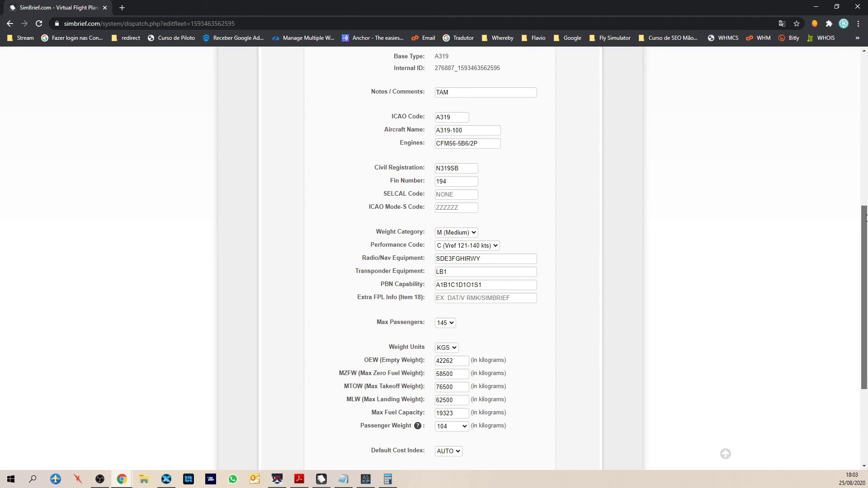
left_click_drag(865, 218, 865, 217)
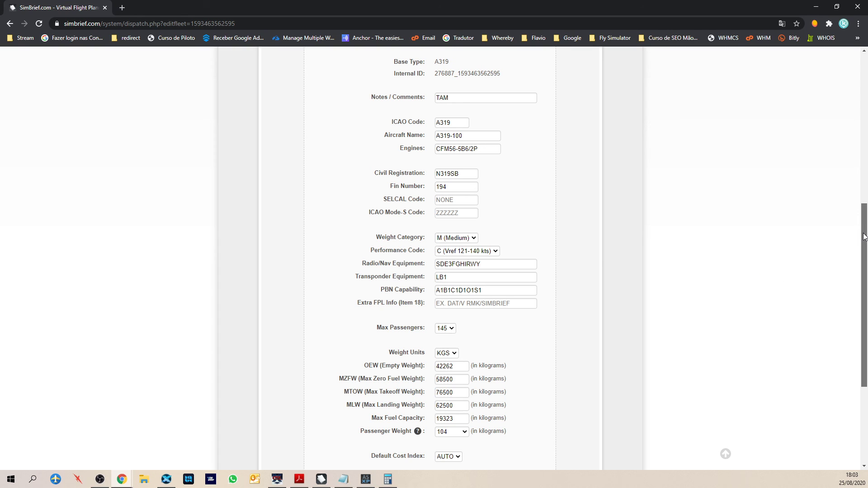
left_click_drag(864, 237, 861, 277)
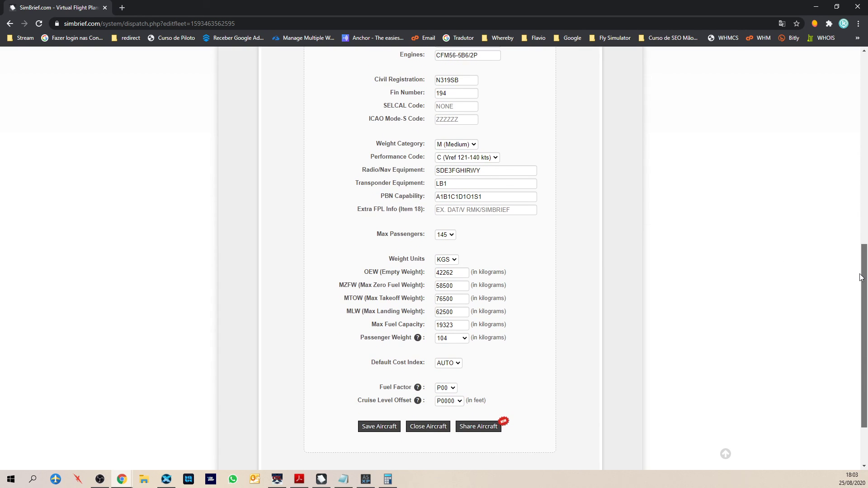
left_click(418, 429)
Step: Open the SimBrief user guide and find the Dispatch Fleet page section that explains the airframe fields
scroll(233, 310, "down", 2)
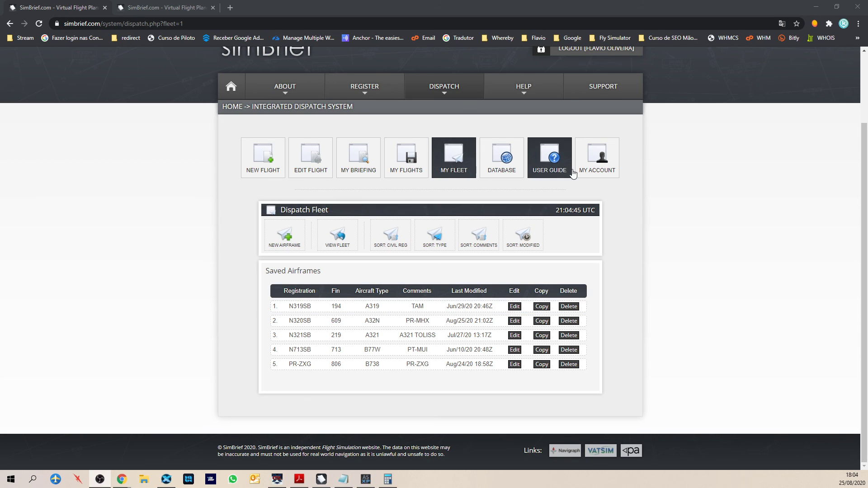
left_click(549, 167)
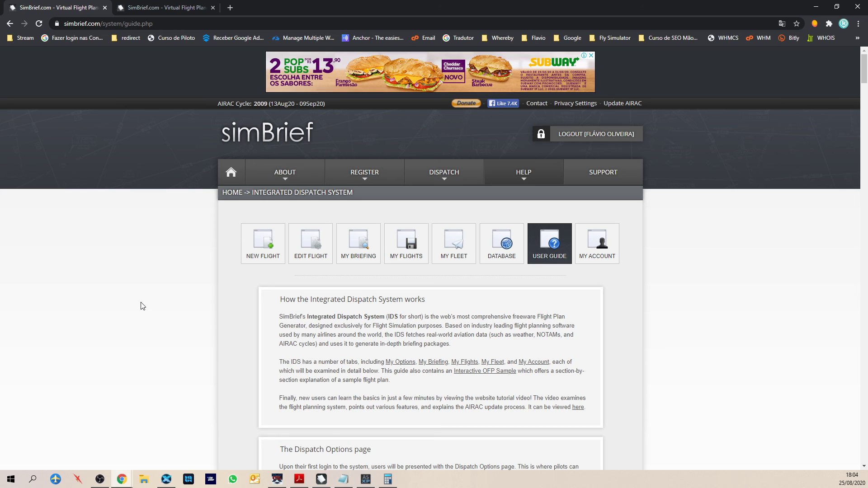
scroll(158, 305, "down", 4)
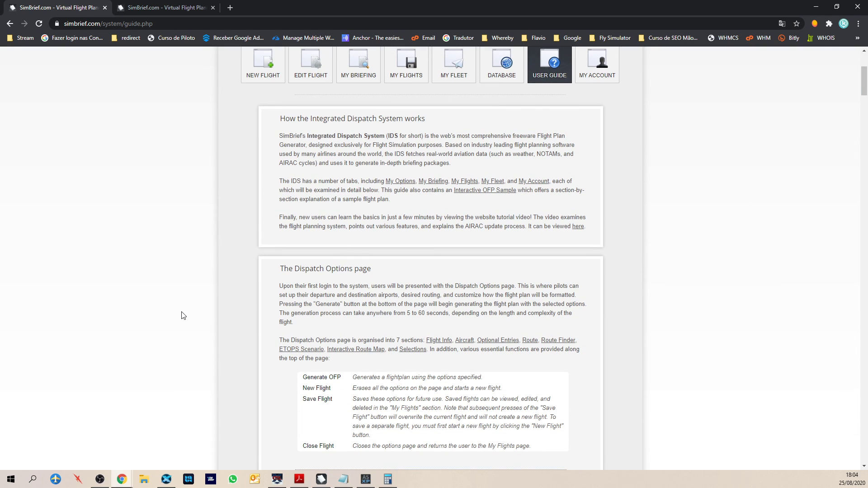
scroll(184, 315, "up", 2)
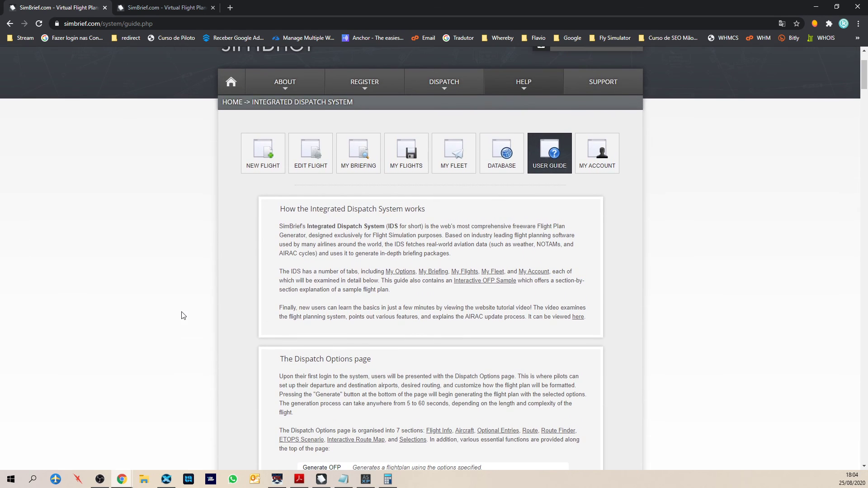
left_click(150, 9)
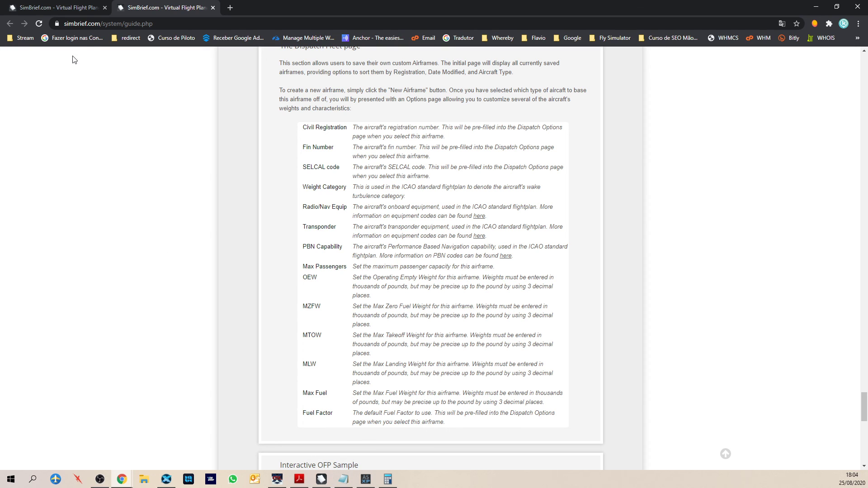
left_click(83, 9)
scroll(185, 328, "down", 15)
scroll(188, 338, "down", 8)
key("ctrl+Tab")
Step: Translate the user guide page from English into Portuguese
right_click(144, 212)
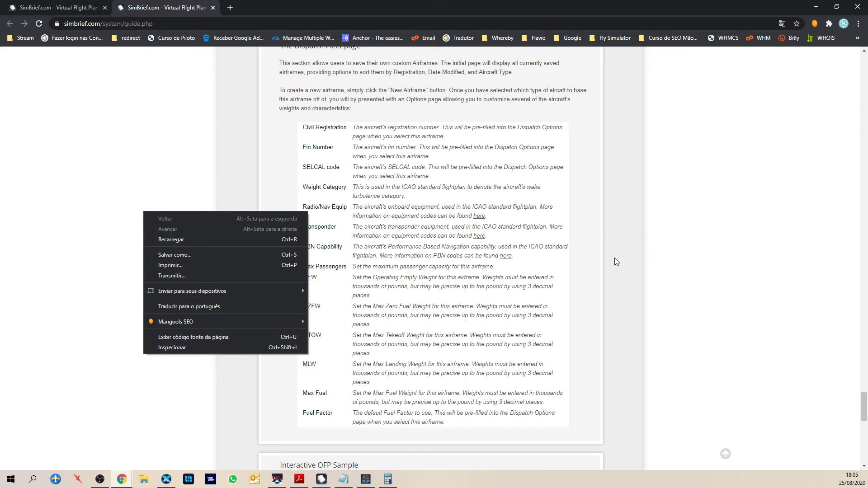
left_click(783, 25)
left_click(728, 41)
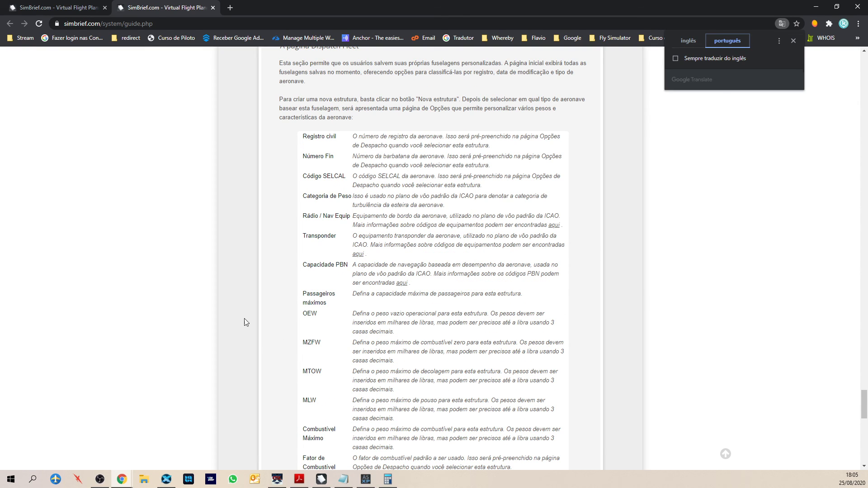
Step: Examine the translated guide's airframe field explanations, interactive OFP sample in LIDO format, and account settings section
scroll(195, 290, "down", 1)
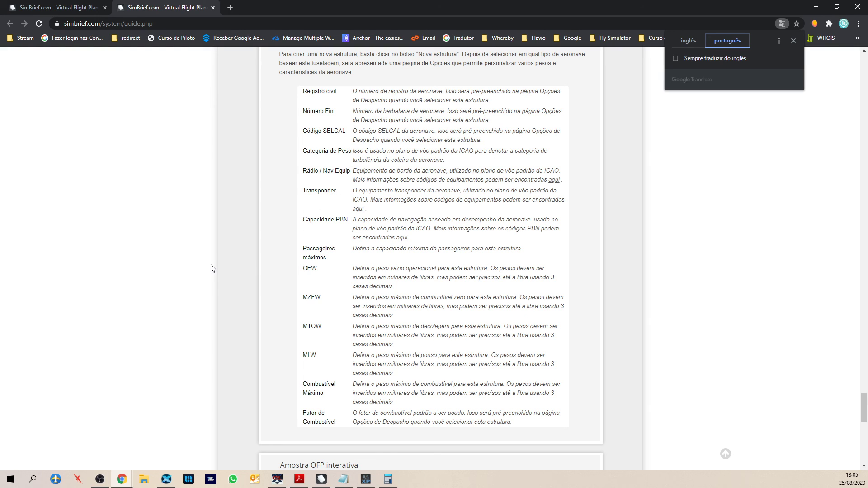
scroll(211, 269, "down", 8)
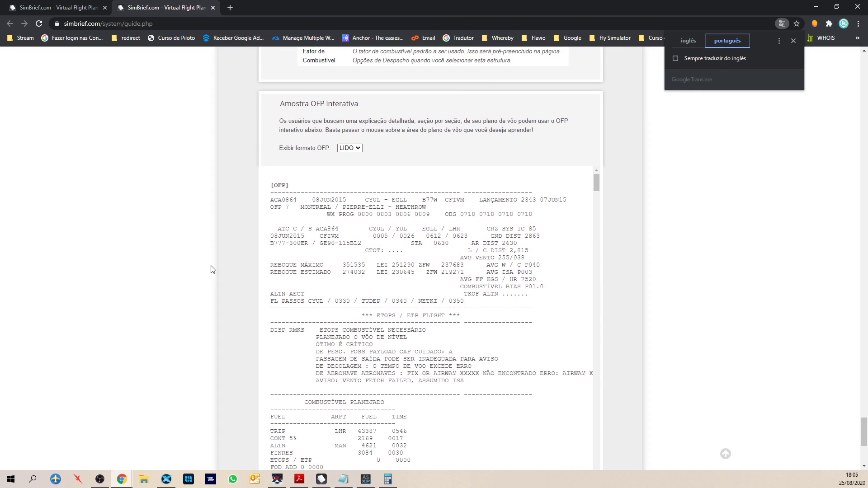
left_click_drag(280, 103, 361, 105)
left_click(362, 104)
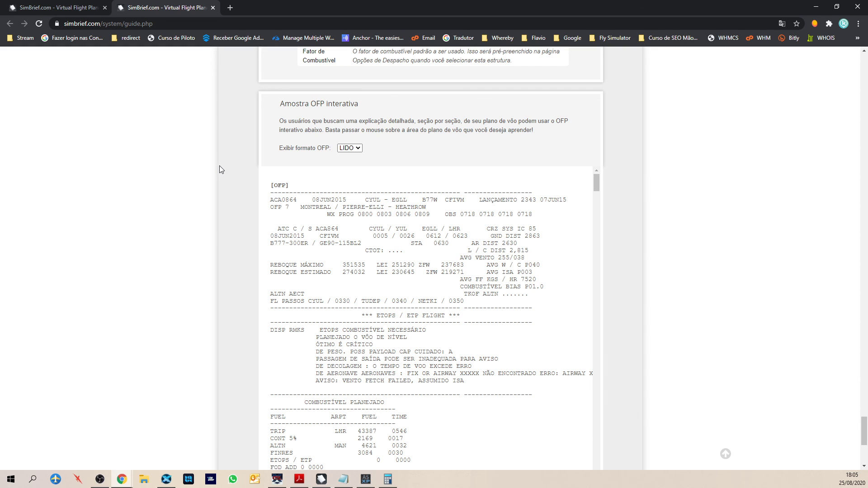
scroll(219, 167, "up", 8)
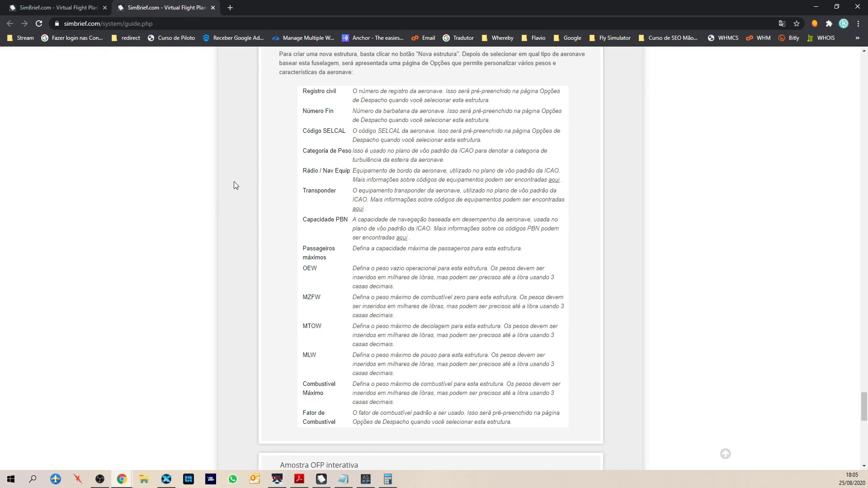
scroll(234, 182, "down", 1)
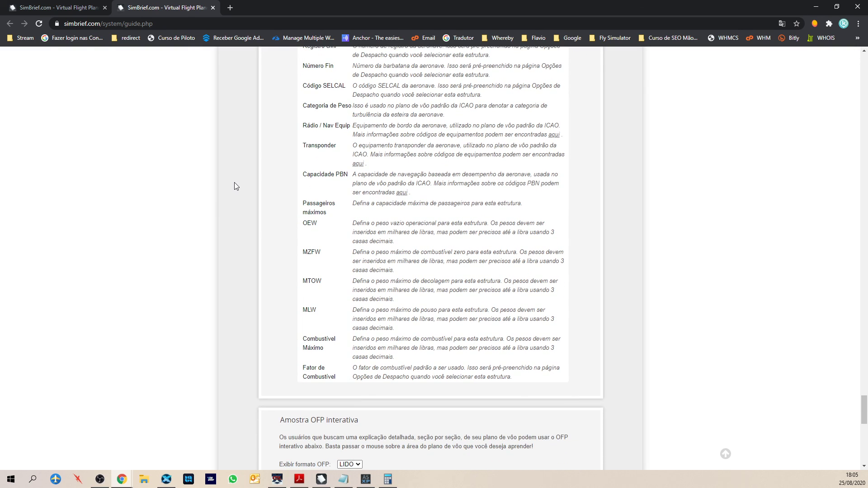
scroll(231, 185, "down", 14)
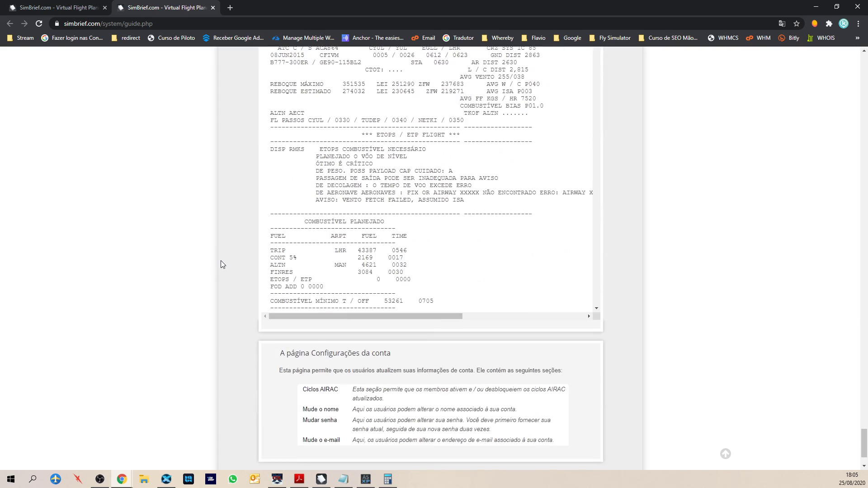
scroll(217, 306, "up", 15)
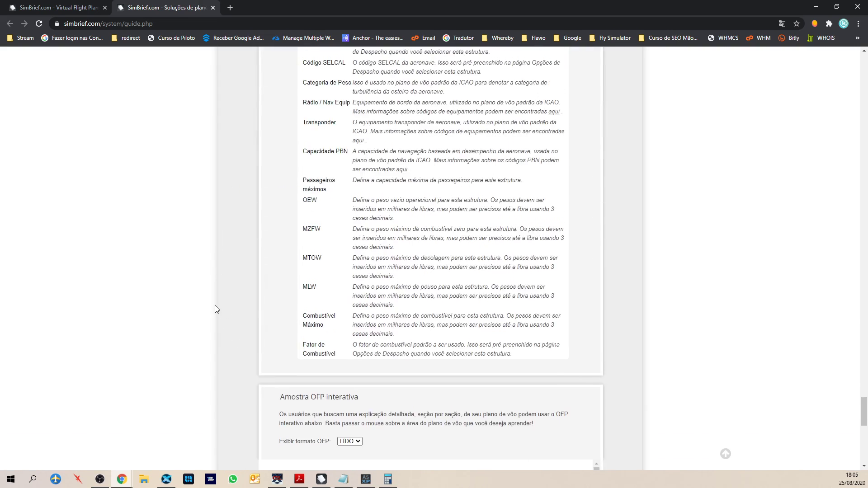
Step: Look through the translated guide's acronym table, download tools, briefing selections, and CFMU route validation sections
scroll(214, 304, "up", 10)
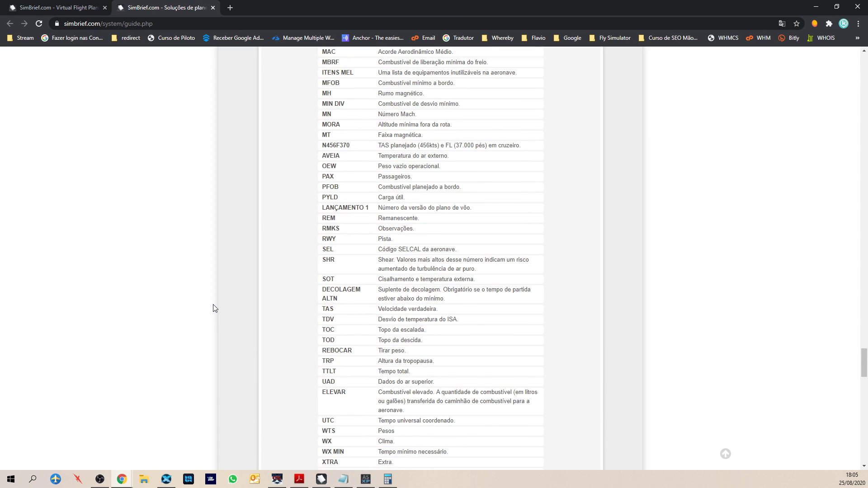
scroll(212, 310, "up", 3)
scroll(212, 313, "down", 2)
scroll(211, 315, "down", 4)
scroll(212, 315, "up", 6)
scroll(211, 316, "up", 20)
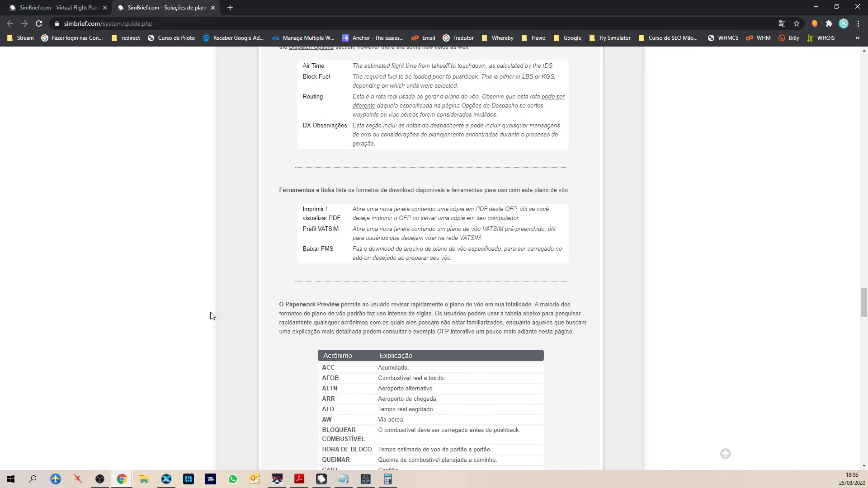
scroll(212, 317, "up", 6)
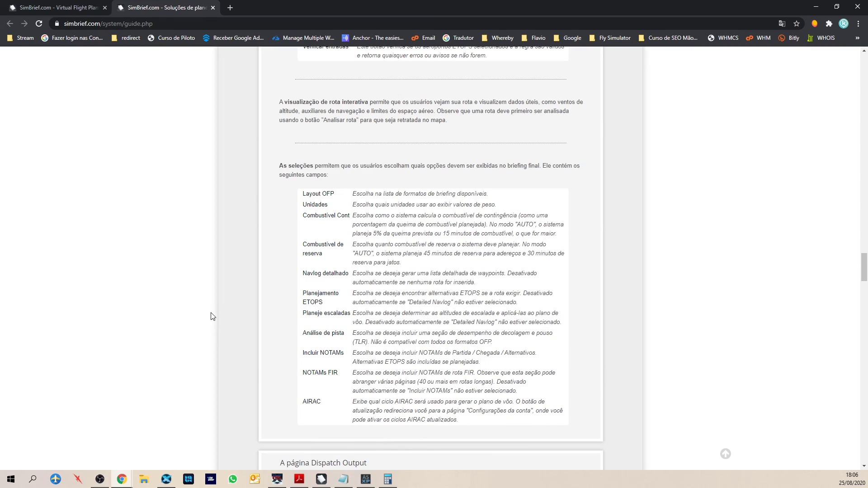
scroll(213, 315, "up", 15)
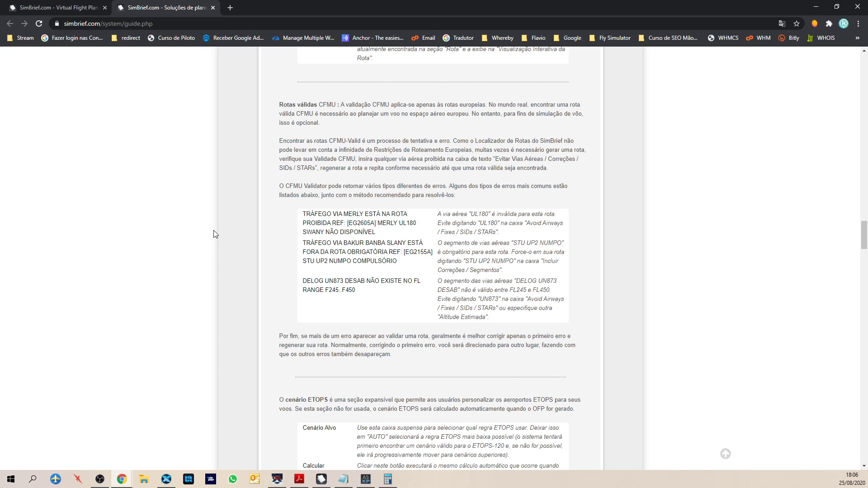